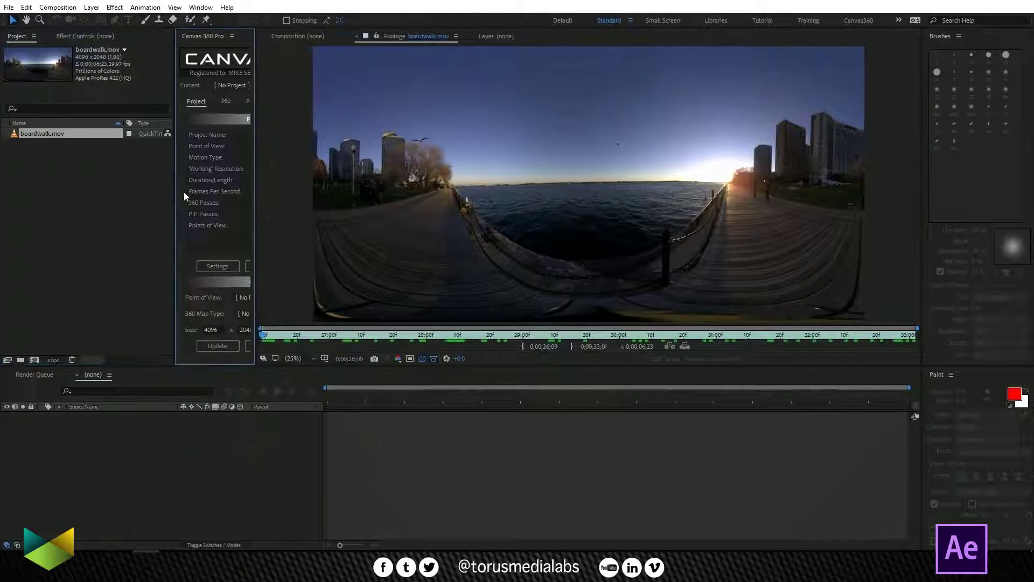
Widen the Canvas 360 Pro panel beside the boardwalk.mov footage so its details are readable
{"action": "left_click_drag", "start_coordinate": [256, 143], "coordinate": [374, 134]}
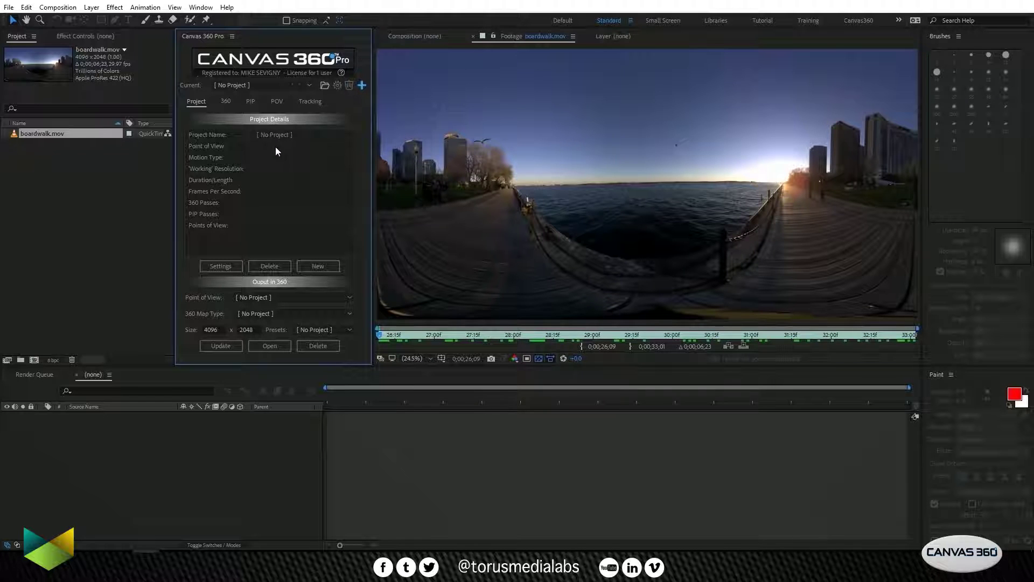
Create a Canvas 360 project from boardwalk.mov as equirectangular 360 media at 29.97 FPS
{"action": "left_click", "coordinate": [362, 86]}
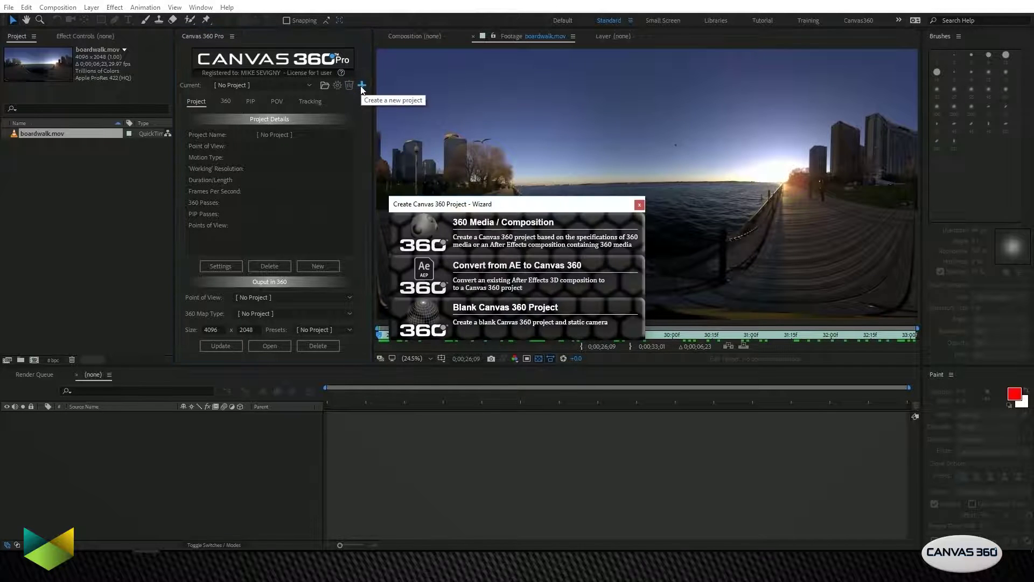
{"action": "left_click", "coordinate": [556, 236]}
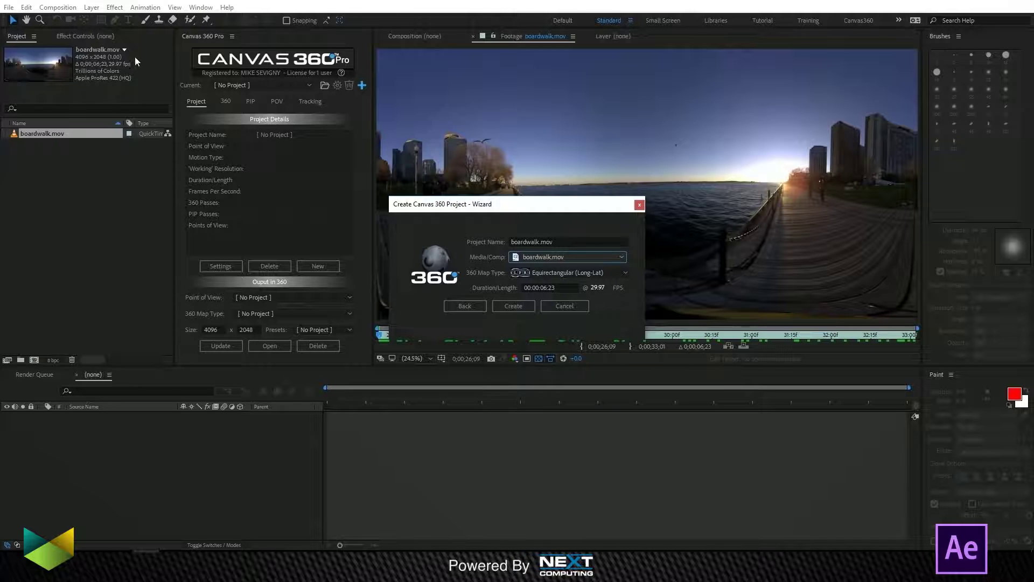
{"action": "left_click", "coordinate": [518, 308]}
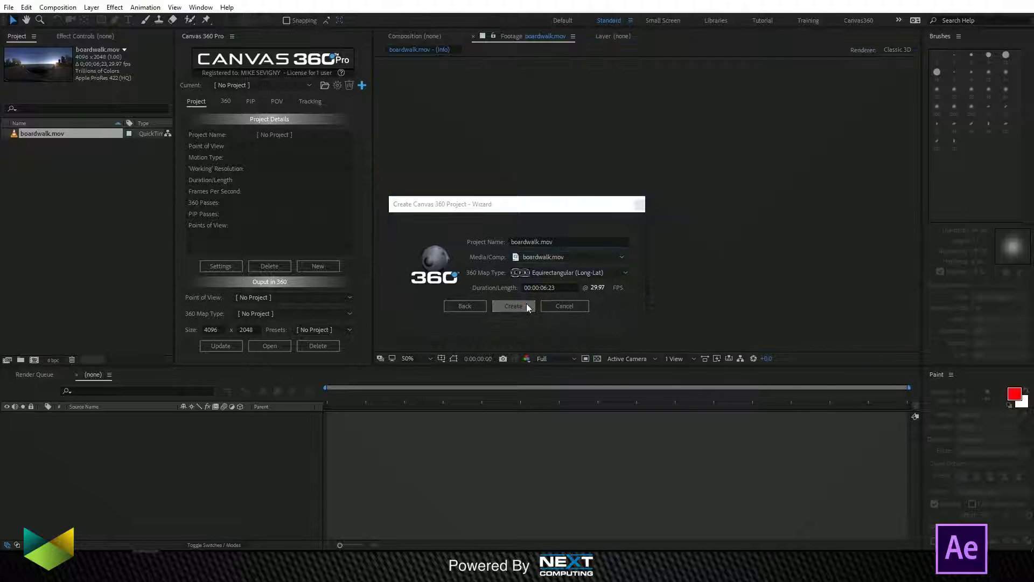
Aim the view down at the tripod, save it as tripodPOV, and test switching POVs
{"action": "left_click_drag", "start_coordinate": [540, 233], "coordinate": [543, 138]}
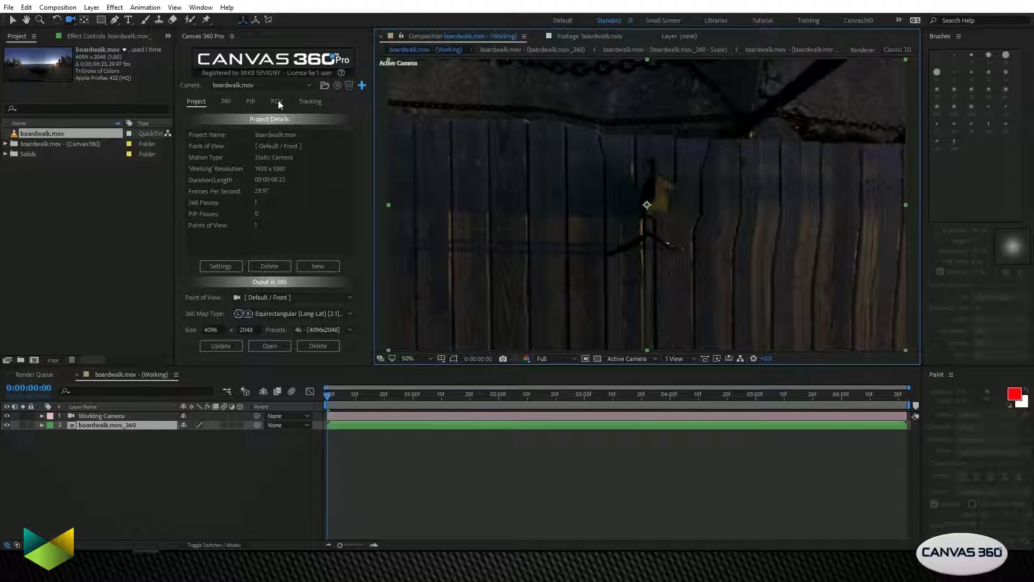
{"action": "left_click", "coordinate": [277, 101]}
{"action": "left_click", "coordinate": [281, 135]}
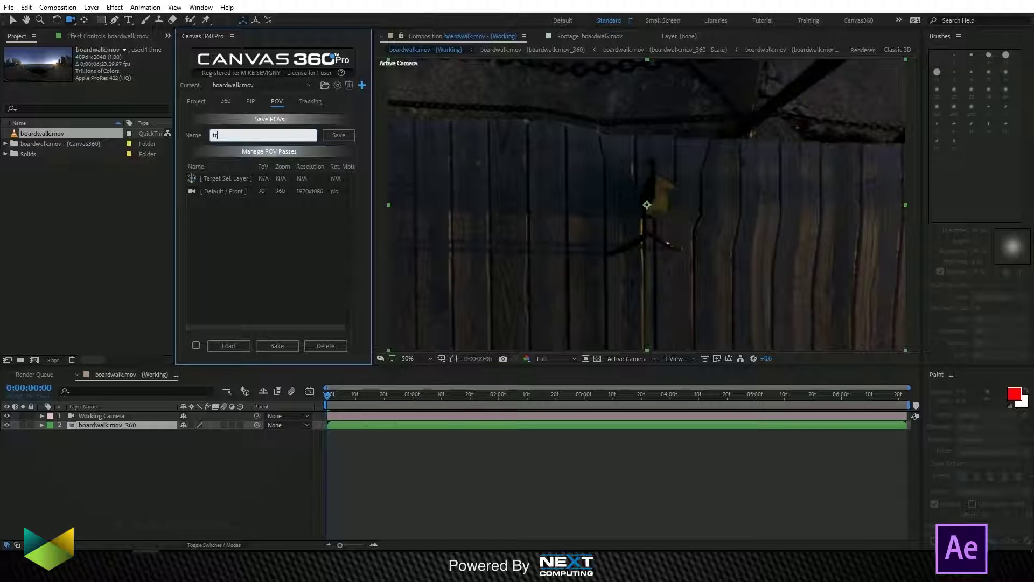
{"action": "type", "text": "tripodPOV"}
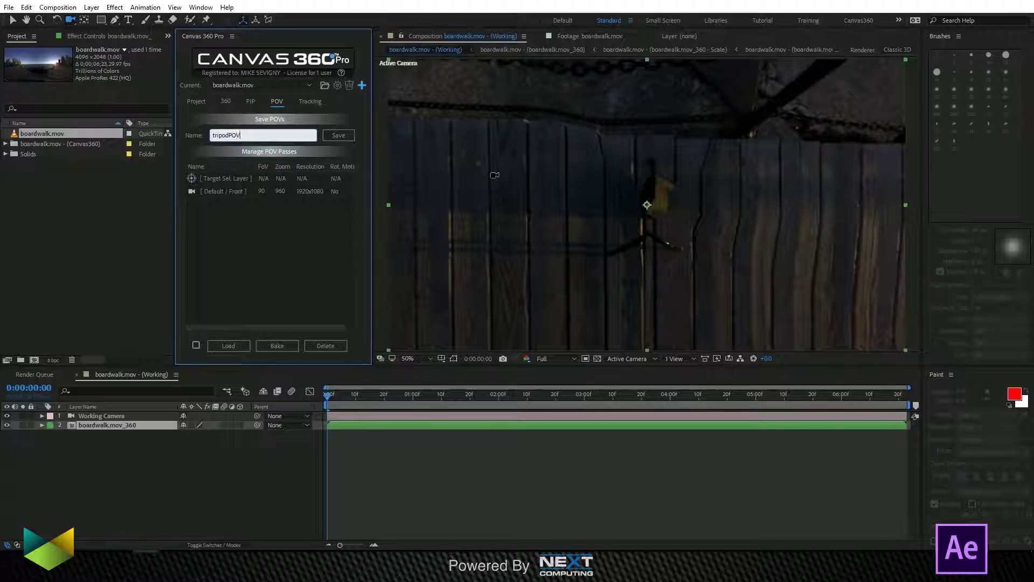
{"action": "left_click", "coordinate": [348, 137]}
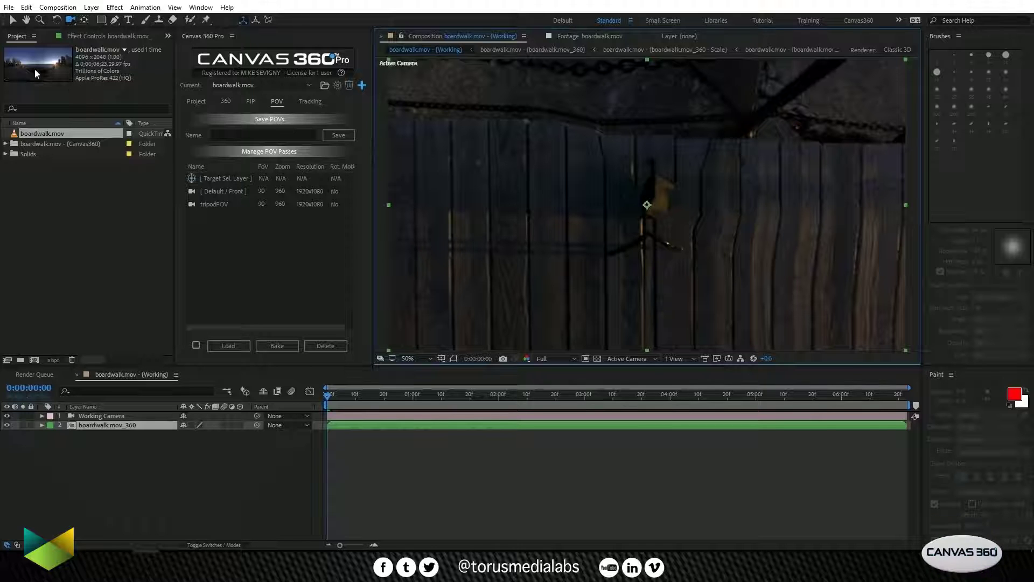
{"action": "double_click", "coordinate": [231, 191]}
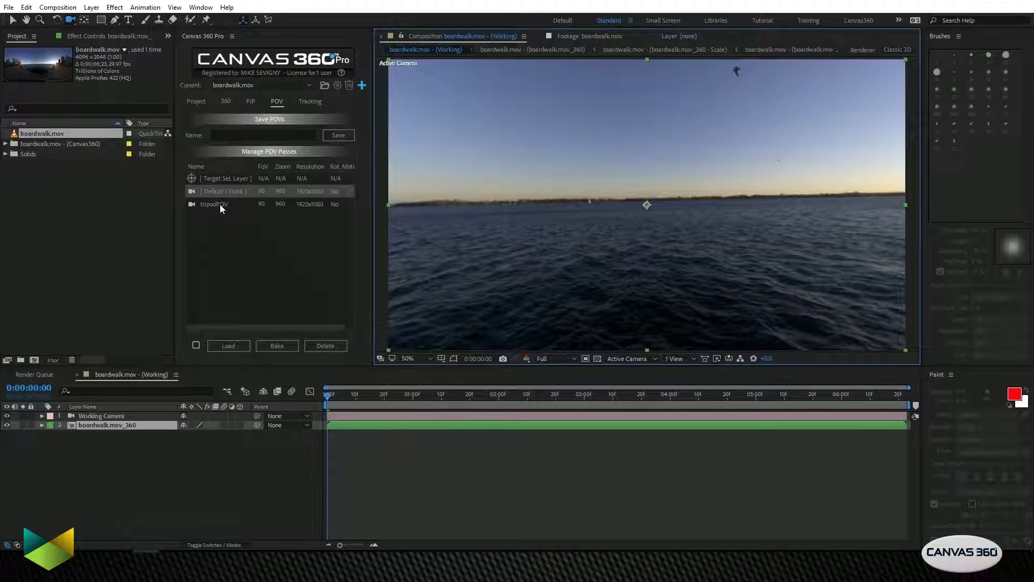
{"action": "double_click", "coordinate": [220, 205]}
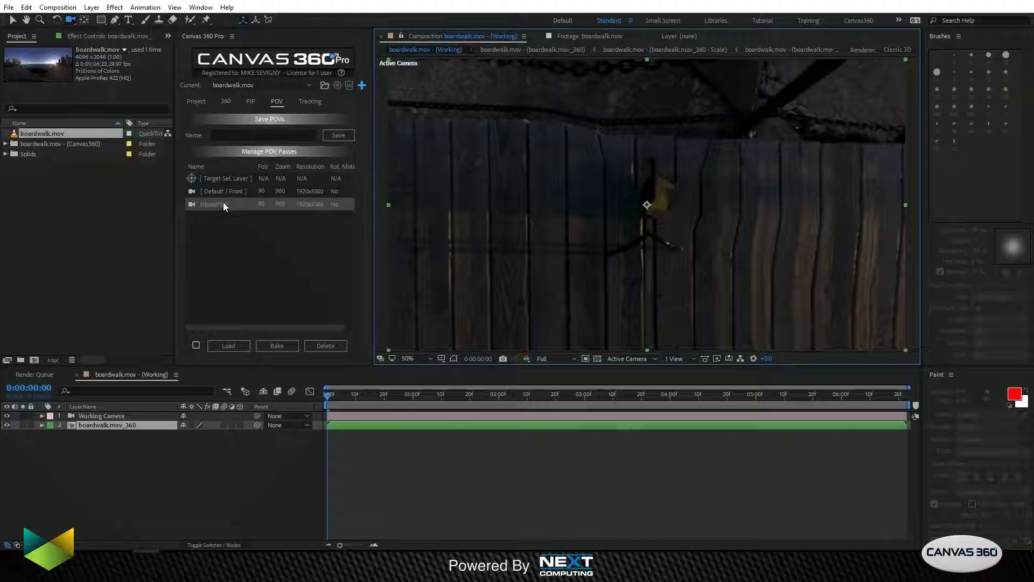
Add a PIP pass named tripodPIP from boardwalk.mov_360 at the tripodPOV point of view
{"action": "left_click", "coordinate": [251, 102]}
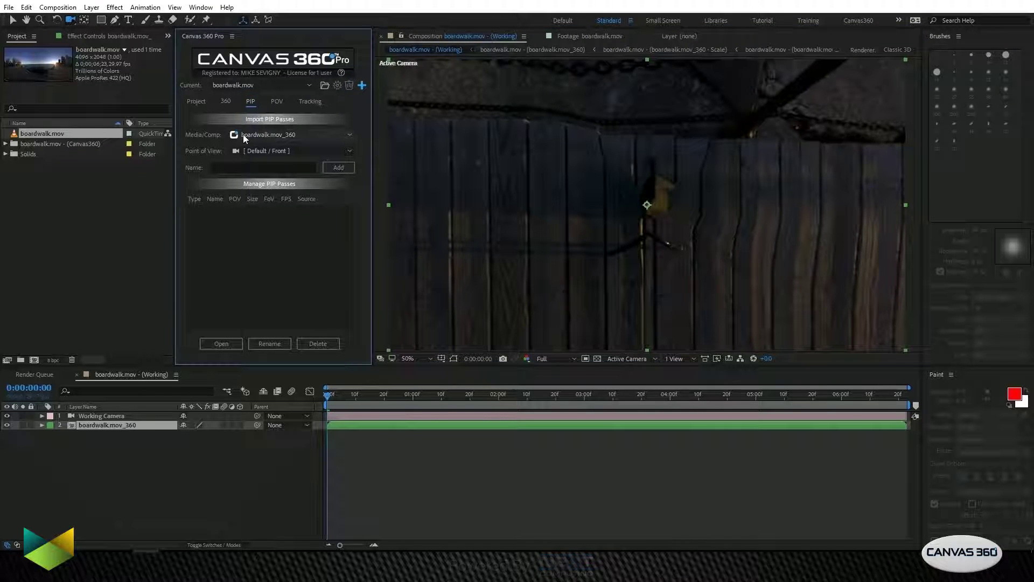
{"action": "left_click", "coordinate": [332, 134]}
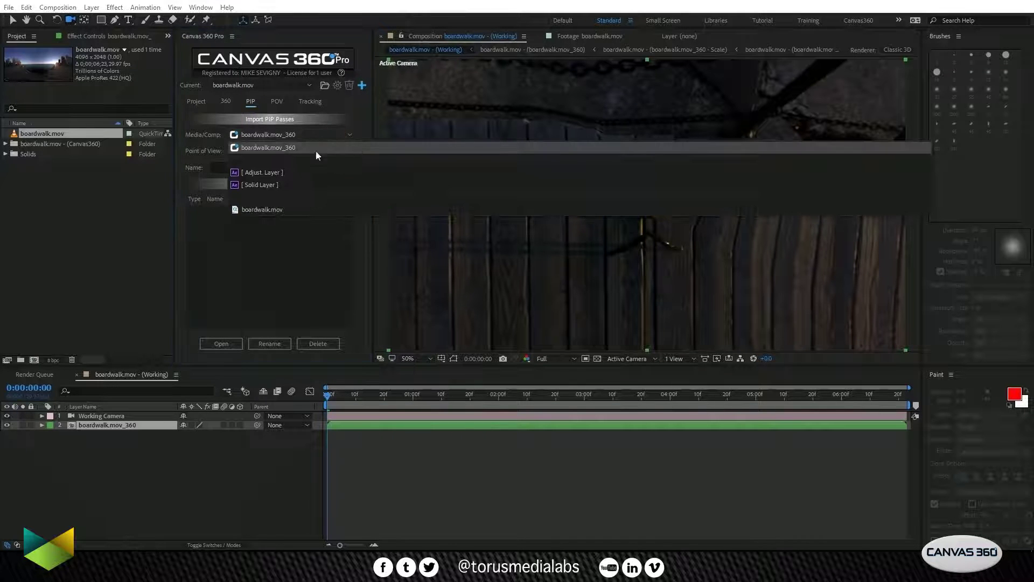
{"action": "left_click", "coordinate": [328, 147]}
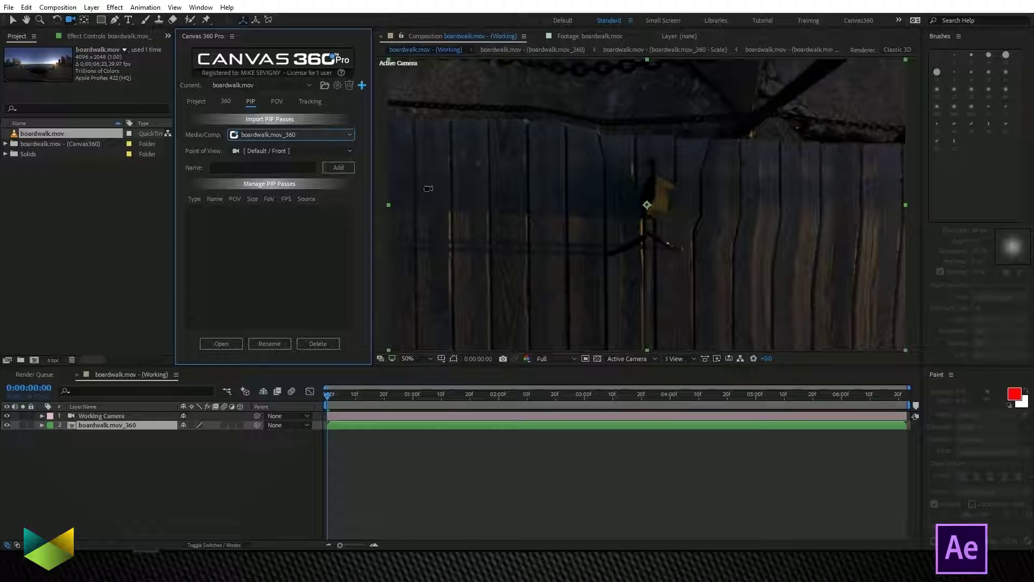
{"action": "left_click", "coordinate": [347, 151]}
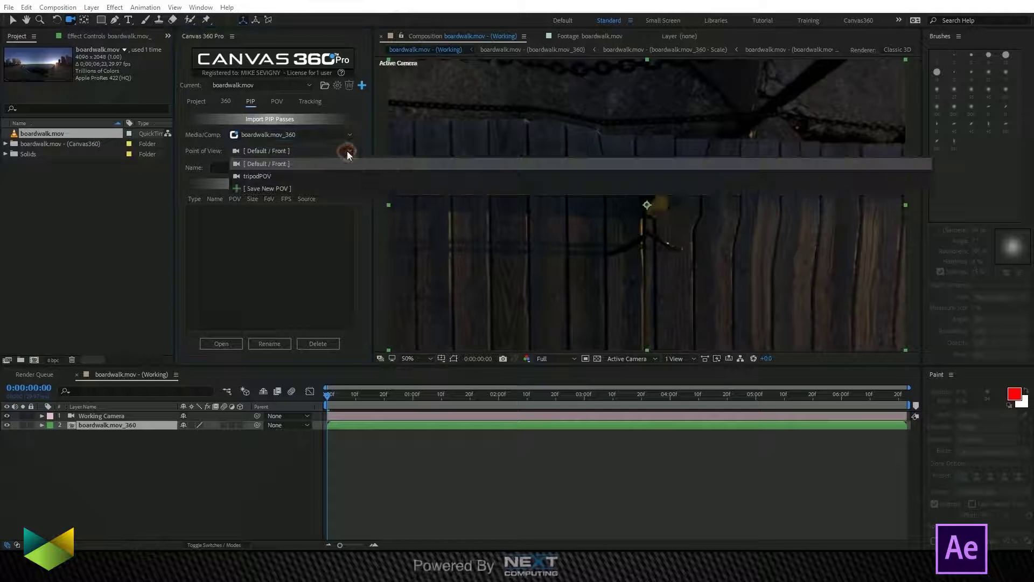
{"action": "left_click", "coordinate": [283, 176]}
{"action": "left_click", "coordinate": [287, 167]}
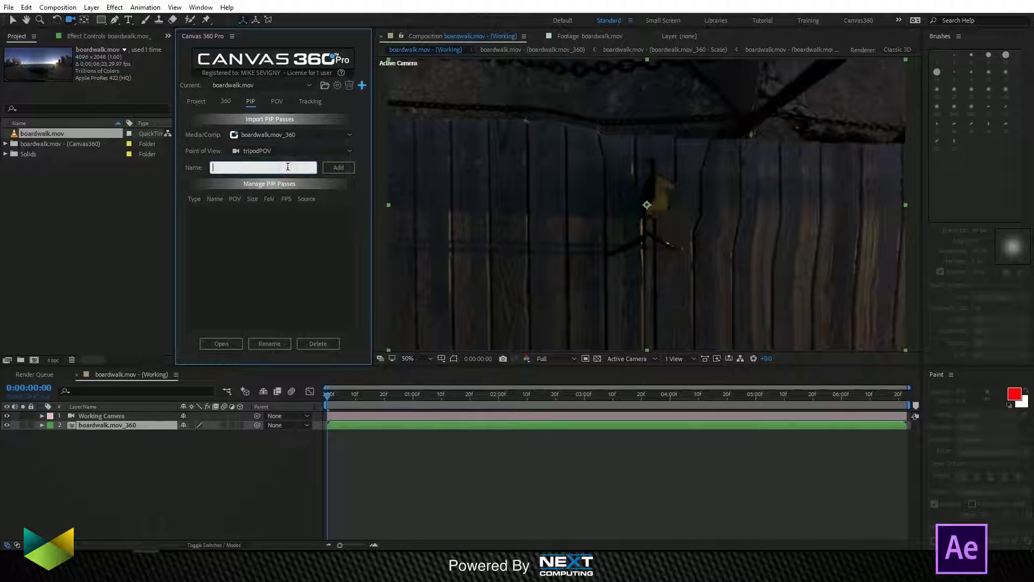
{"action": "type", "text": "tripodP"}
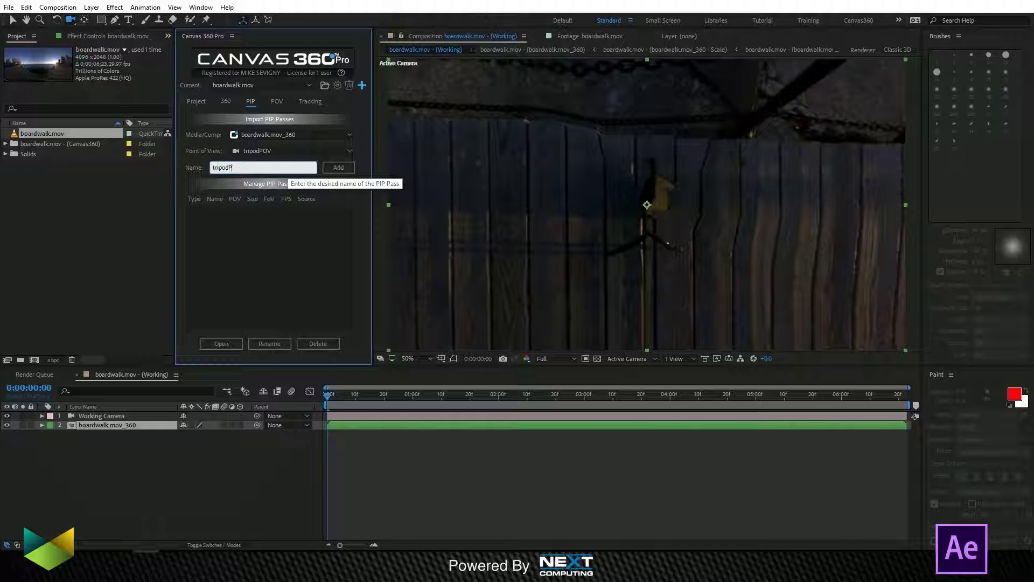
{"action": "type", "text": "IP"}
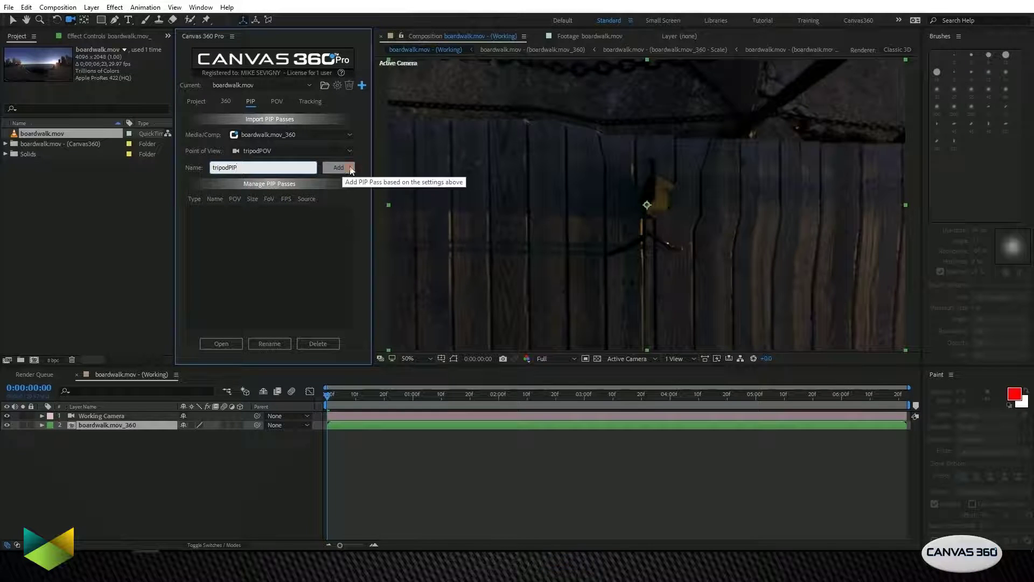
{"action": "left_click", "coordinate": [338, 168]}
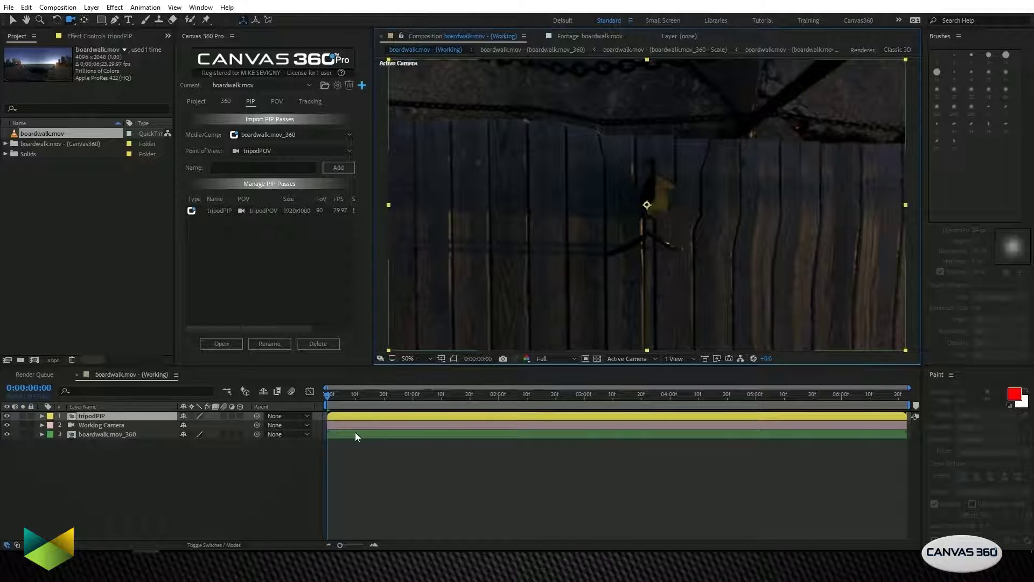
Review Canvas 360 project settings, keeping 360 pass layers Green, and exit unchanged
{"action": "left_click", "coordinate": [335, 84]}
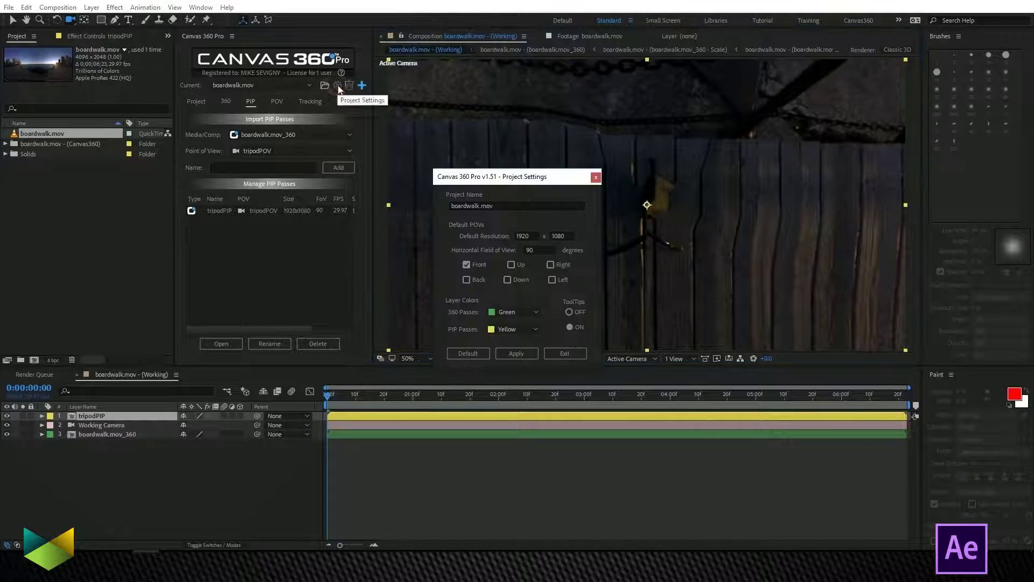
{"action": "left_click", "coordinate": [538, 312]}
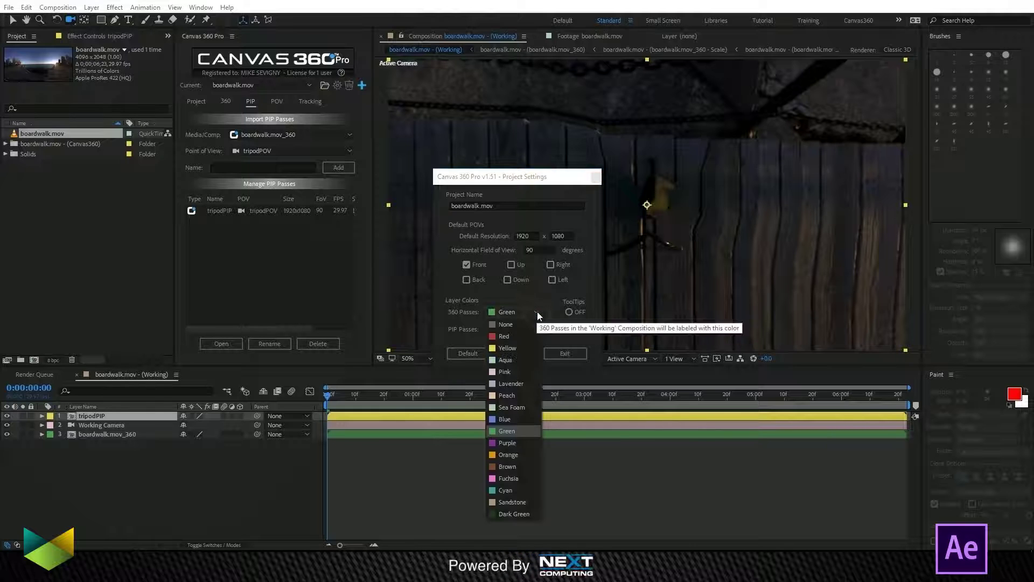
{"action": "left_click", "coordinate": [528, 431]}
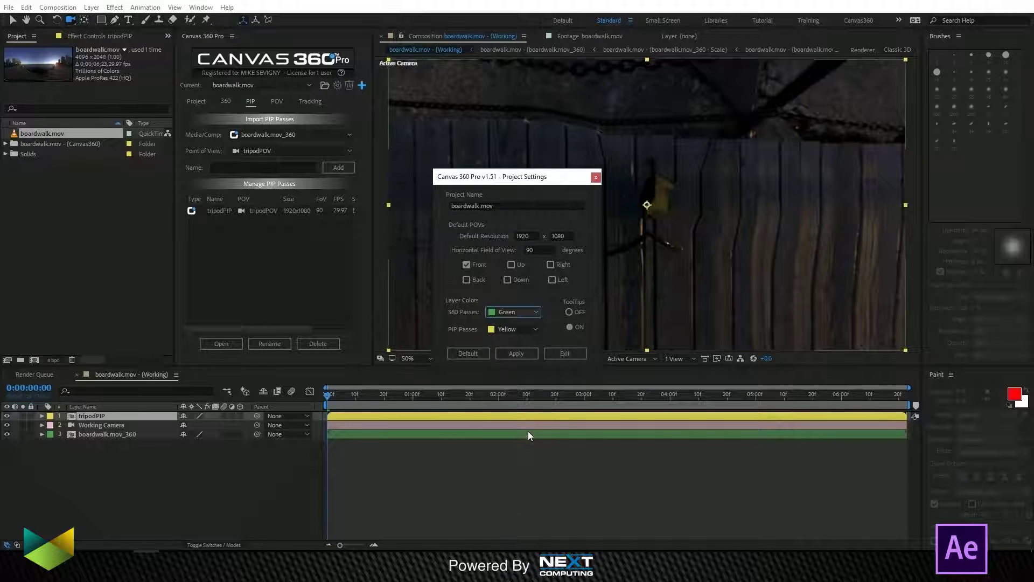
{"action": "left_click", "coordinate": [571, 352]}
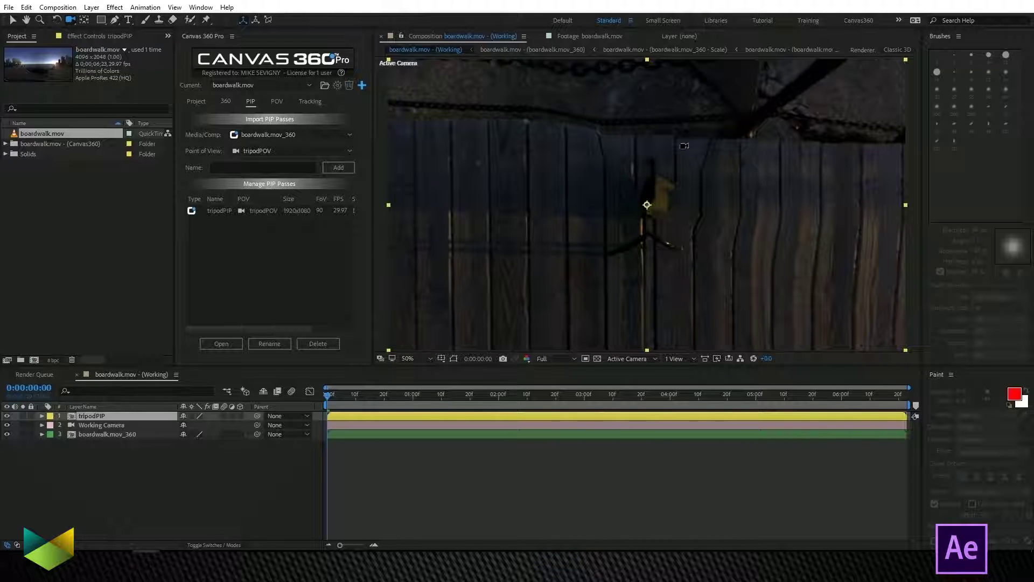
Solo tripodPIP and orbit with the transparency grid on to inspect its boardwalk patch
{"action": "left_click", "coordinate": [23, 415]}
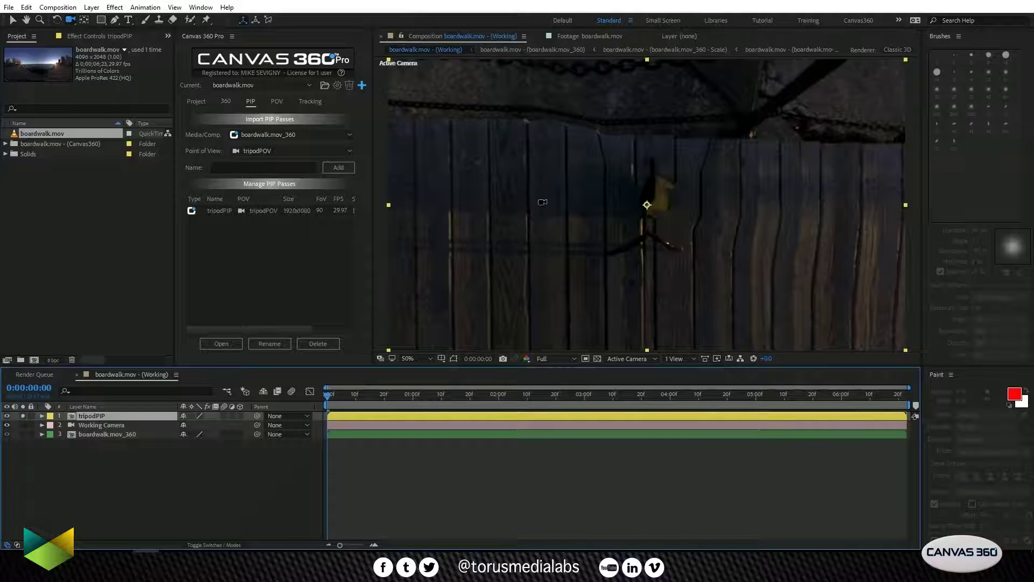
{"action": "left_click_drag", "start_coordinate": [542, 202], "coordinate": [471, 345]}
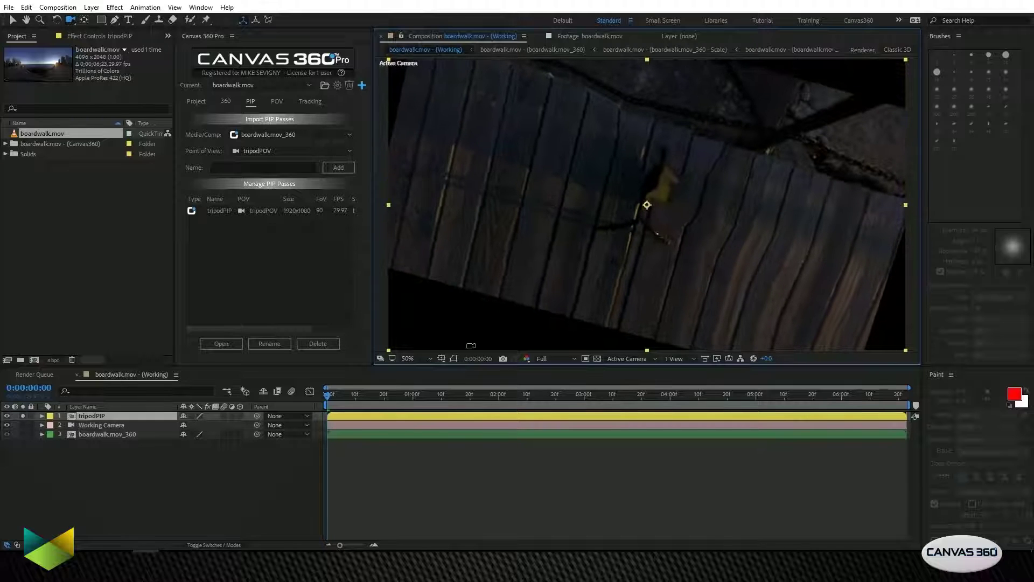
{"action": "left_click", "coordinate": [597, 359]}
{"action": "left_click_drag", "start_coordinate": [561, 149], "coordinate": [603, 164]}
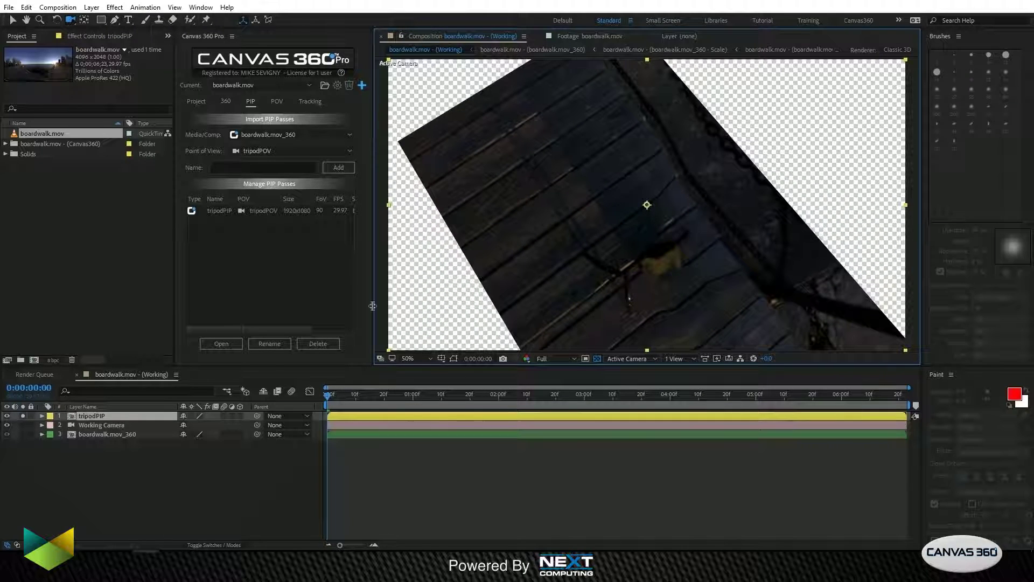
Compare against the full 360 image, then open the tripodPIP pass composition
{"action": "left_click", "coordinate": [24, 416]}
{"action": "left_click", "coordinate": [23, 416]}
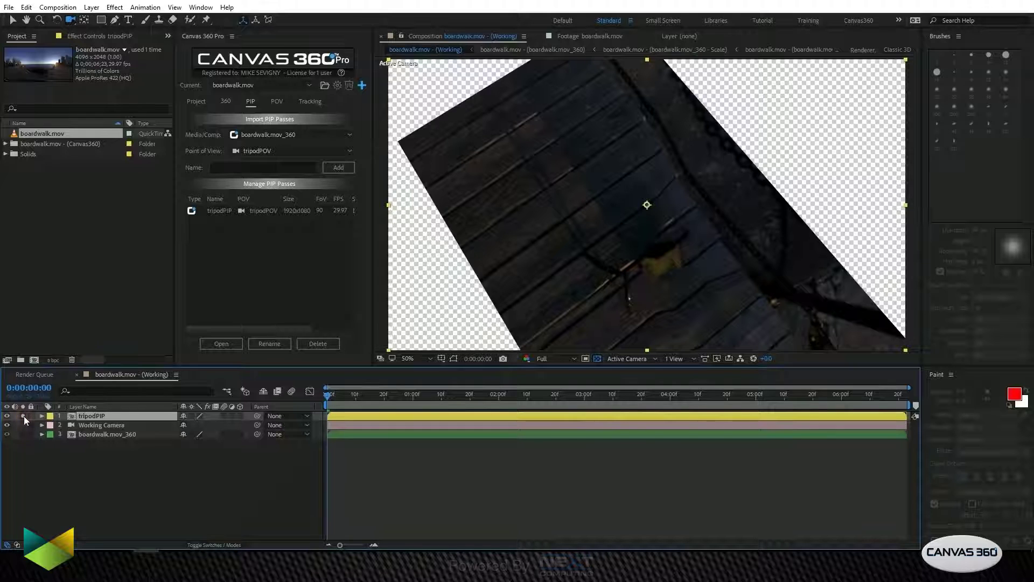
{"action": "left_click", "coordinate": [24, 416]}
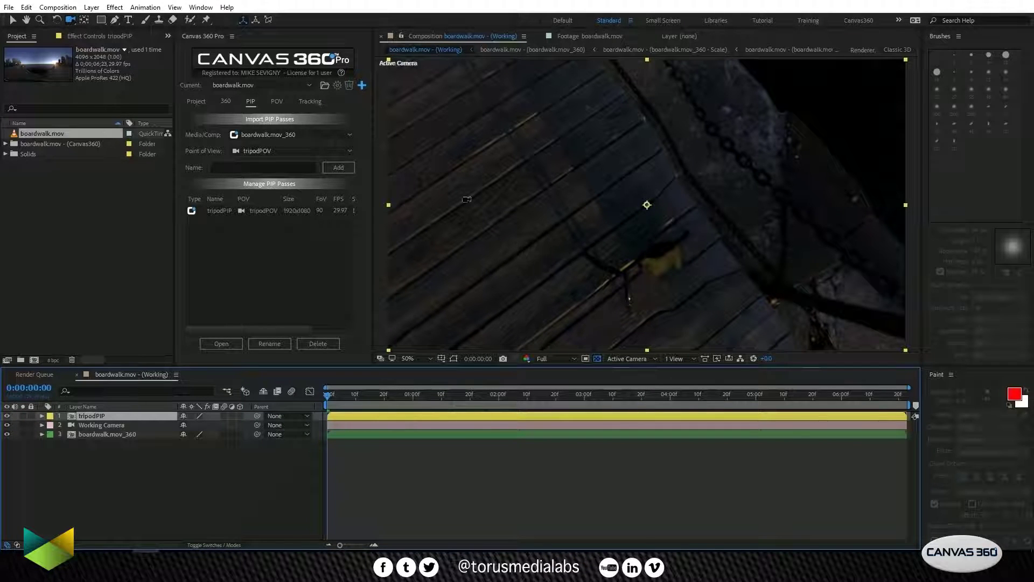
{"action": "left_click", "coordinate": [220, 212]}
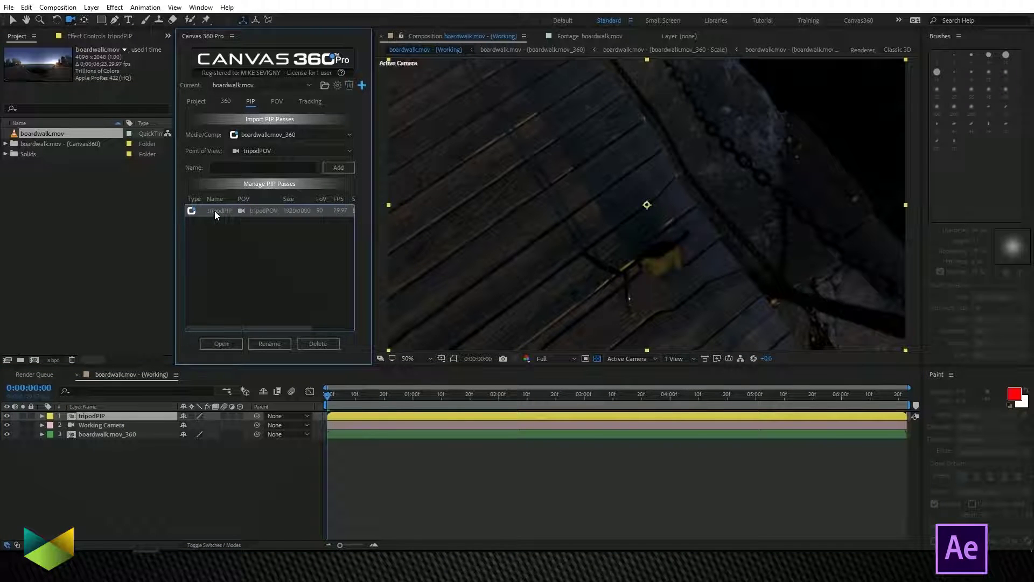
{"action": "double_click", "coordinate": [215, 211]}
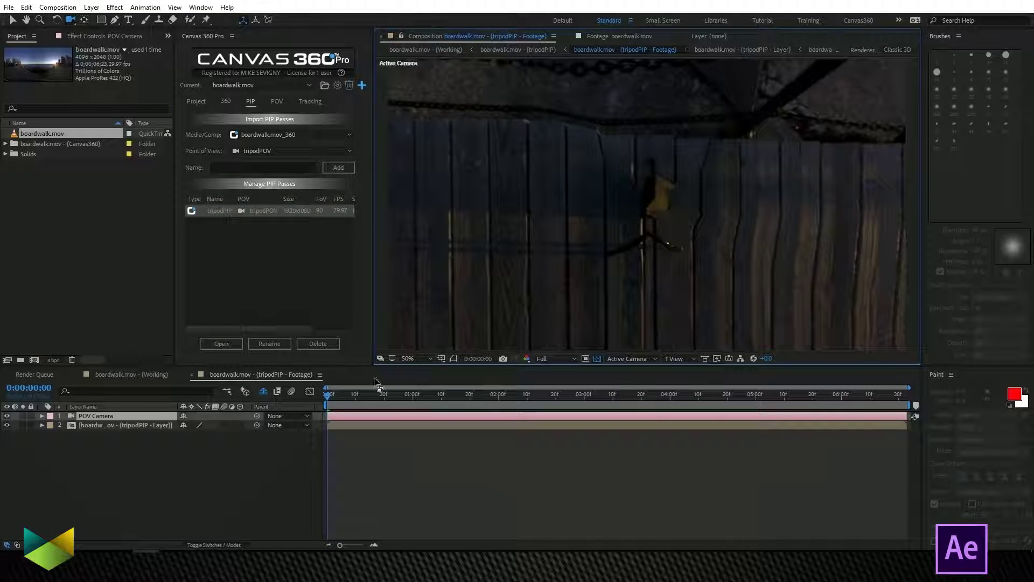
Move the tripodPIP footage to 0:00:01:05 and glance at the Working composition
{"action": "mouse_move", "coordinate": [340, 396]}
{"action": "left_mouse_down"}
{"action": "mouse_move", "coordinate": [637, 395]}
{"action": "mouse_move", "coordinate": [325, 394]}
{"action": "left_mouse_up"}
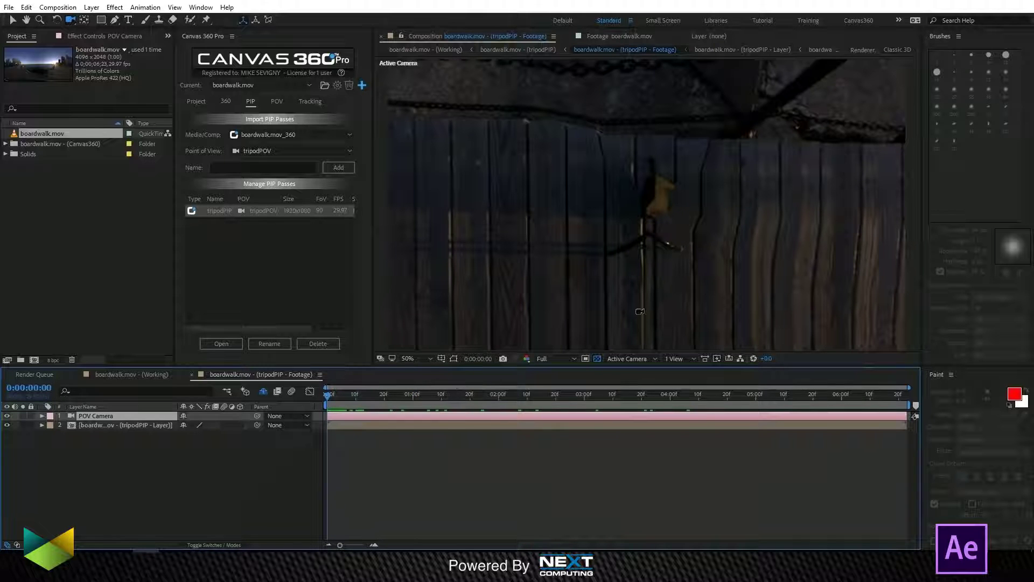
{"action": "left_click", "coordinate": [130, 375]}
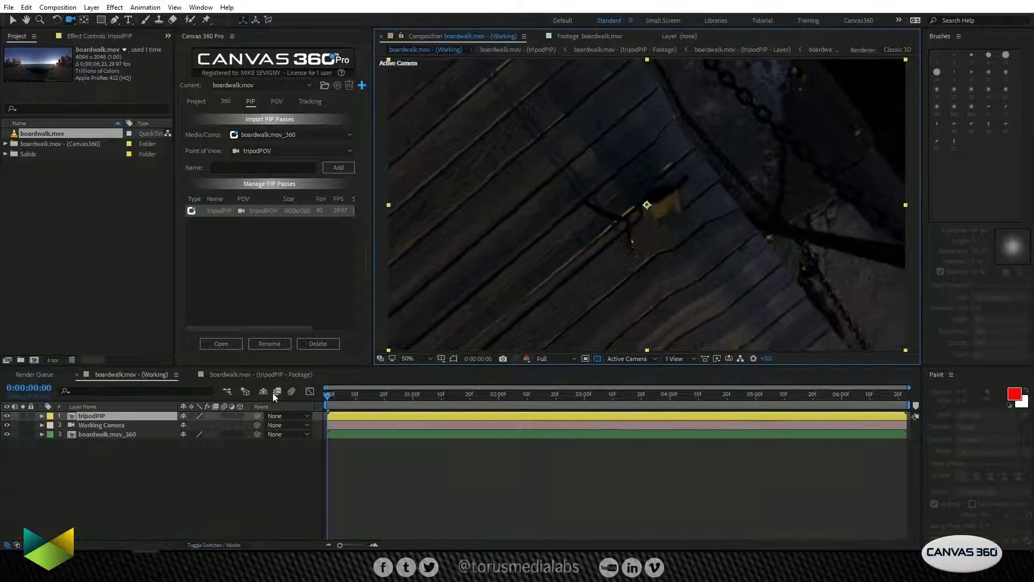
{"action": "left_click", "coordinate": [264, 375]}
Add a 500 x 500 pure red (FF0000) solid and check the red square in Working
{"action": "right_click", "coordinate": [192, 454]}
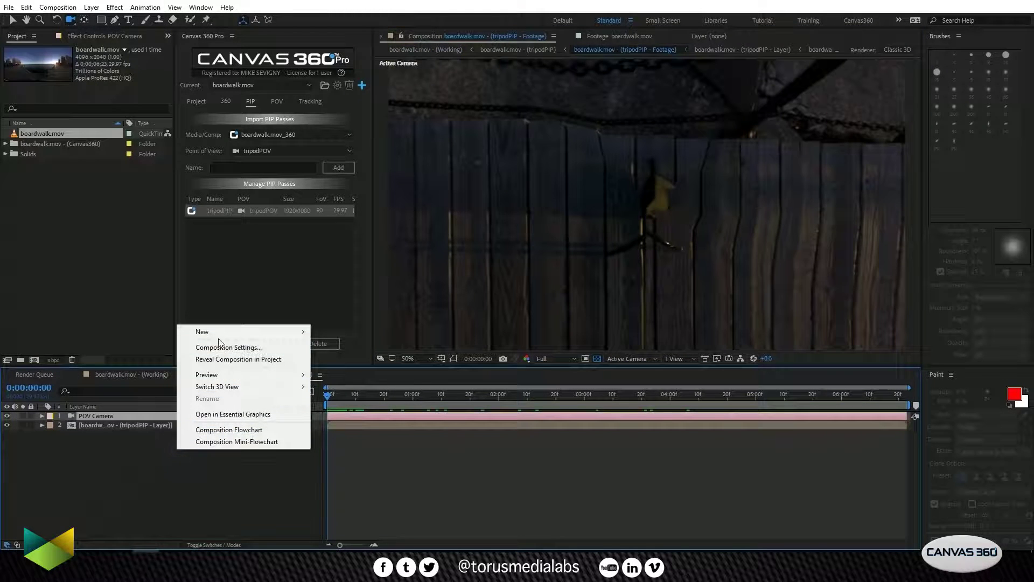
{"action": "mouse_move", "coordinate": [258, 331]}
{"action": "left_click", "coordinate": [389, 358]}
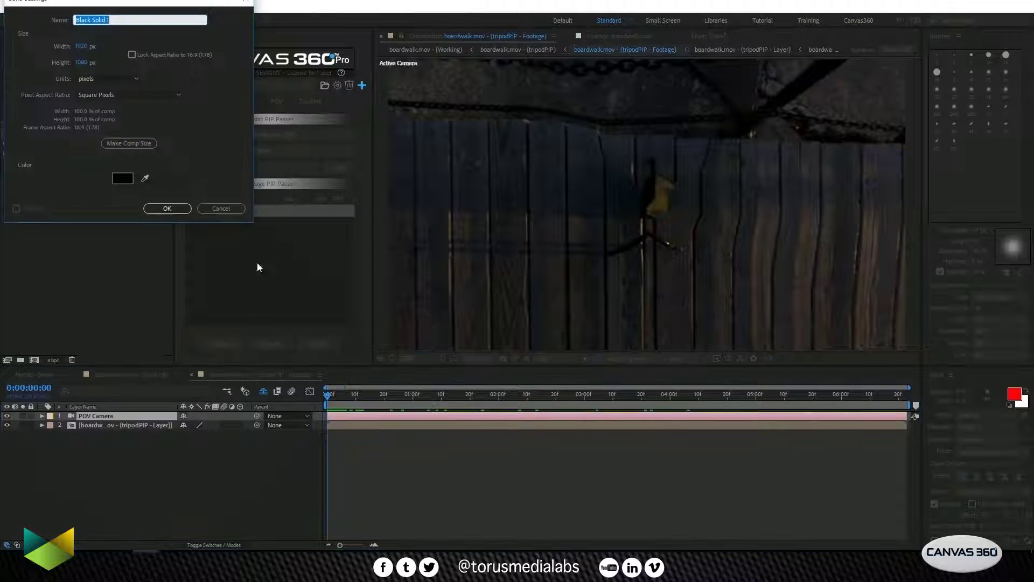
{"action": "left_click", "coordinate": [122, 178]}
{"action": "left_click", "coordinate": [151, 18]}
{"action": "left_click", "coordinate": [249, 17]}
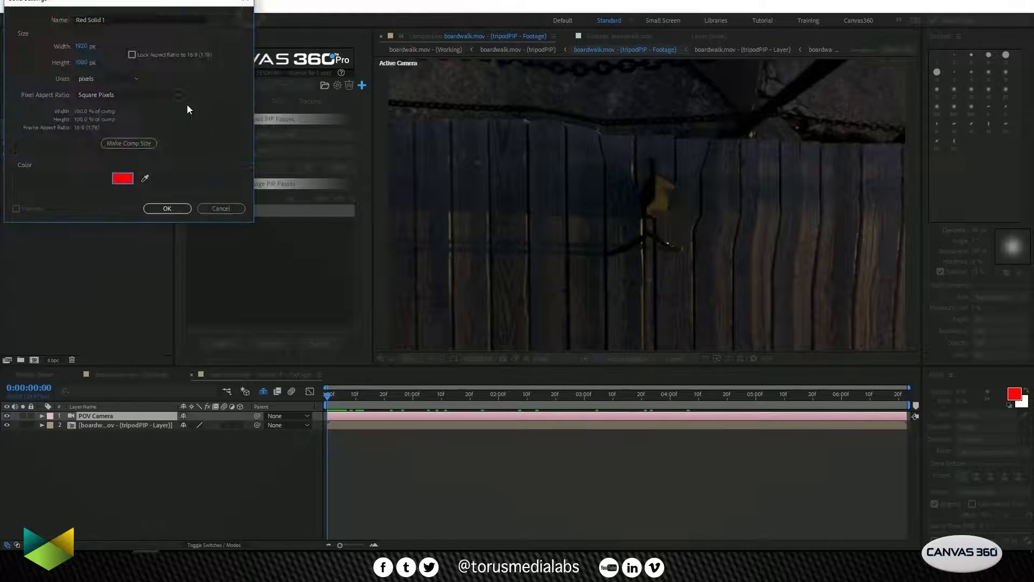
{"action": "left_click", "coordinate": [81, 46]}
{"action": "type", "text": "500"}
{"action": "left_click", "coordinate": [78, 63]}
{"action": "type", "text": "5"}
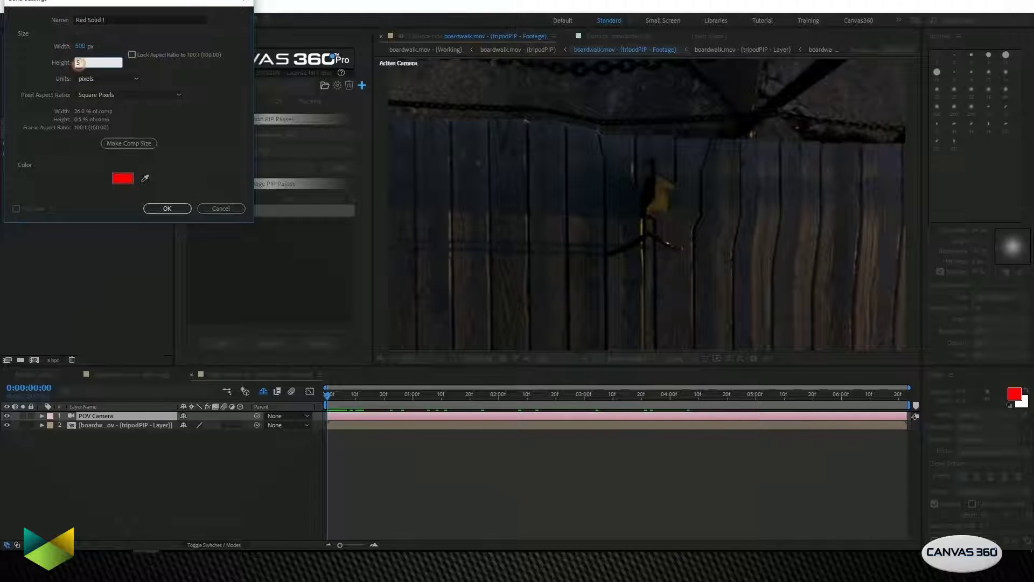
{"action": "type", "text": "00"}
{"action": "left_click", "coordinate": [167, 208]}
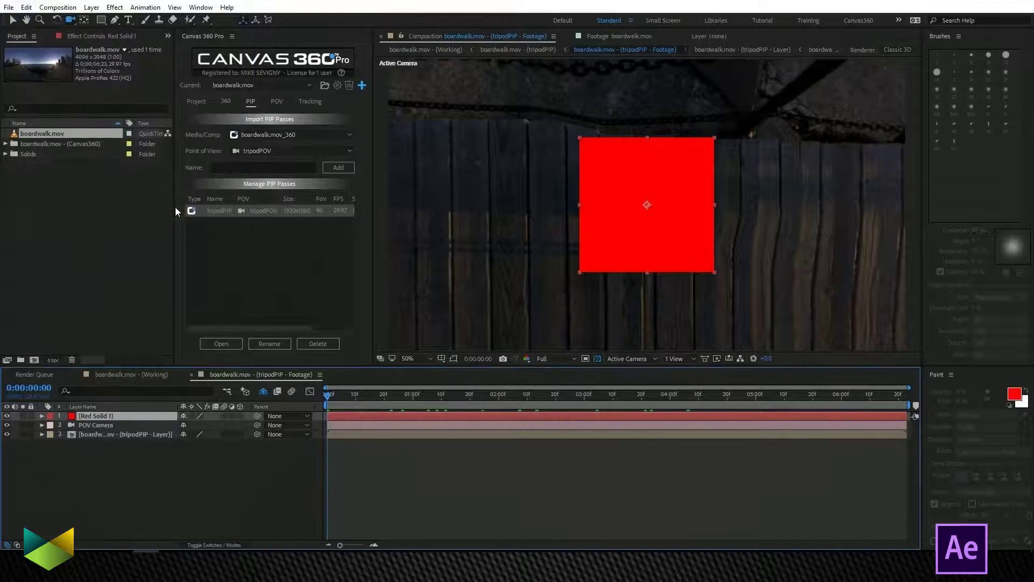
{"action": "key", "text": "v"}
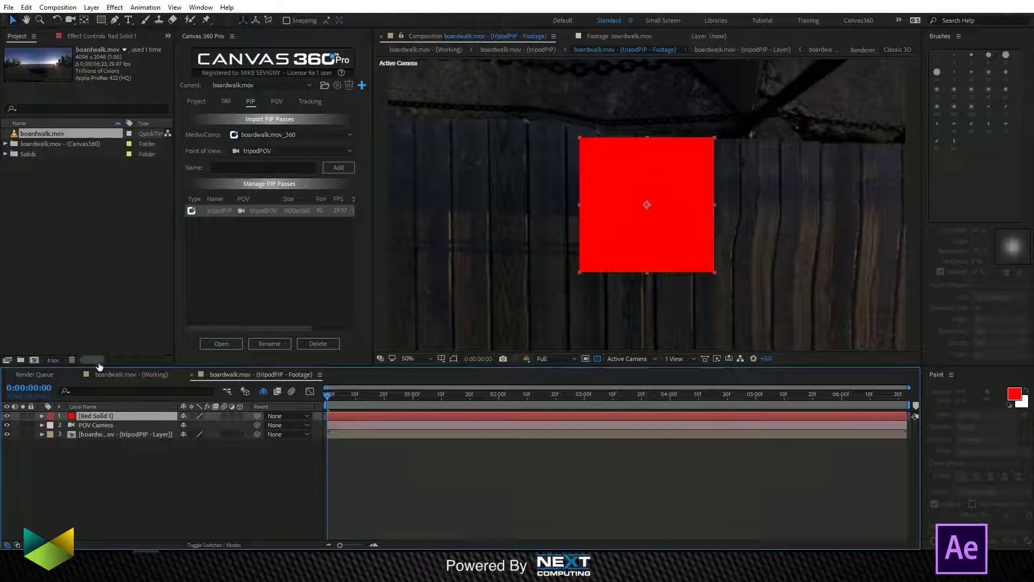
{"action": "left_click", "coordinate": [142, 373]}
Orbit the Working view and solo tripodPIP to see where the red square lands
{"action": "key", "text": "c"}
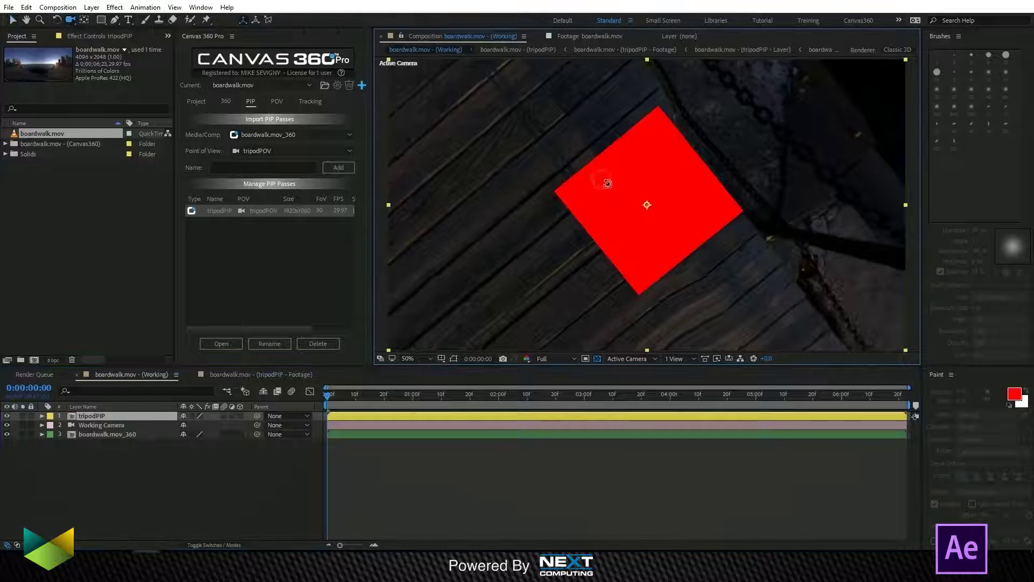
{"action": "left_click_drag", "start_coordinate": [604, 179], "coordinate": [616, 186]}
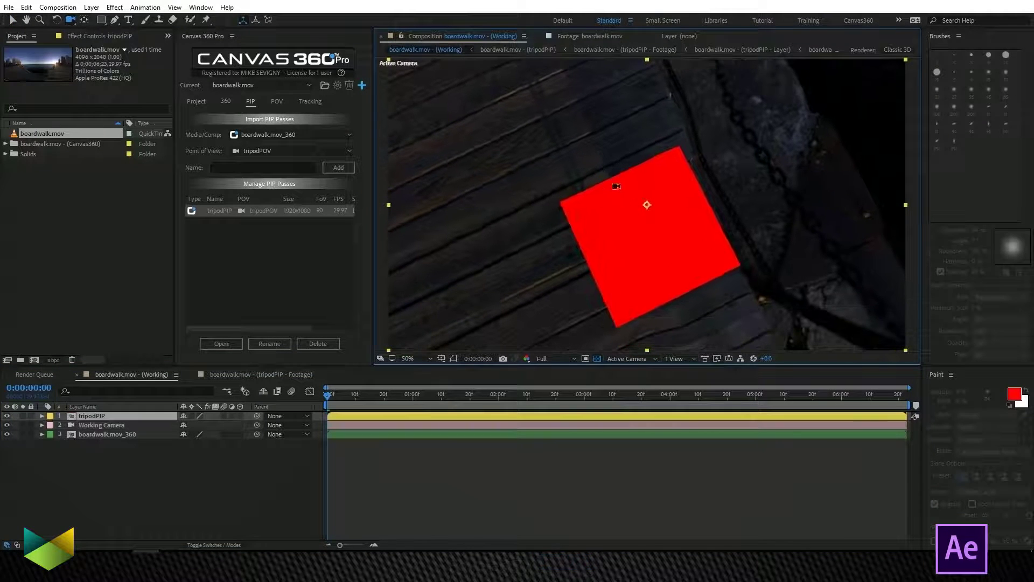
{"action": "left_click", "coordinate": [24, 415]}
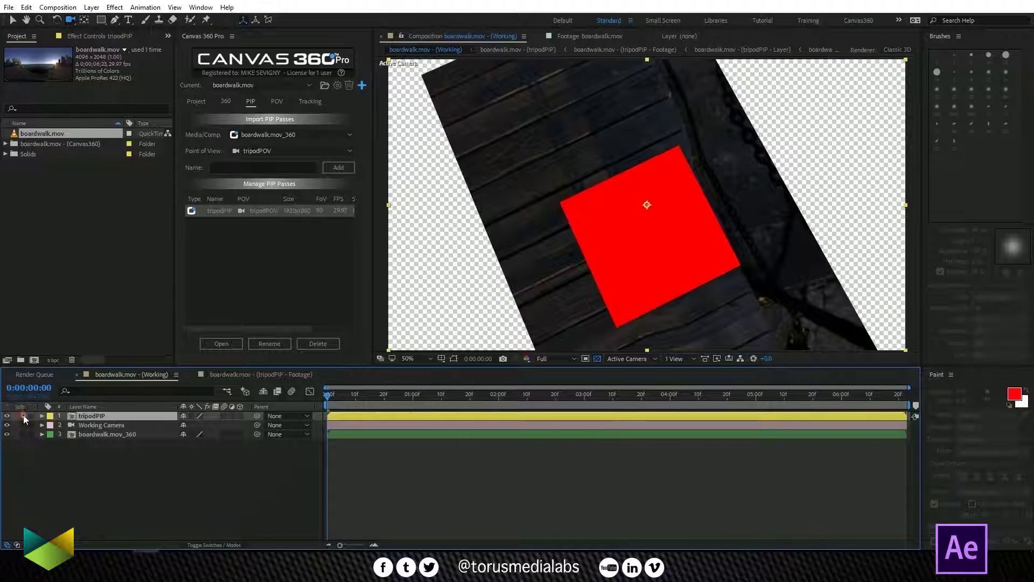
{"action": "left_click", "coordinate": [23, 415]}
Drag the red square down to the footage's bottom edge and recheck it in Working
{"action": "left_click", "coordinate": [276, 374]}
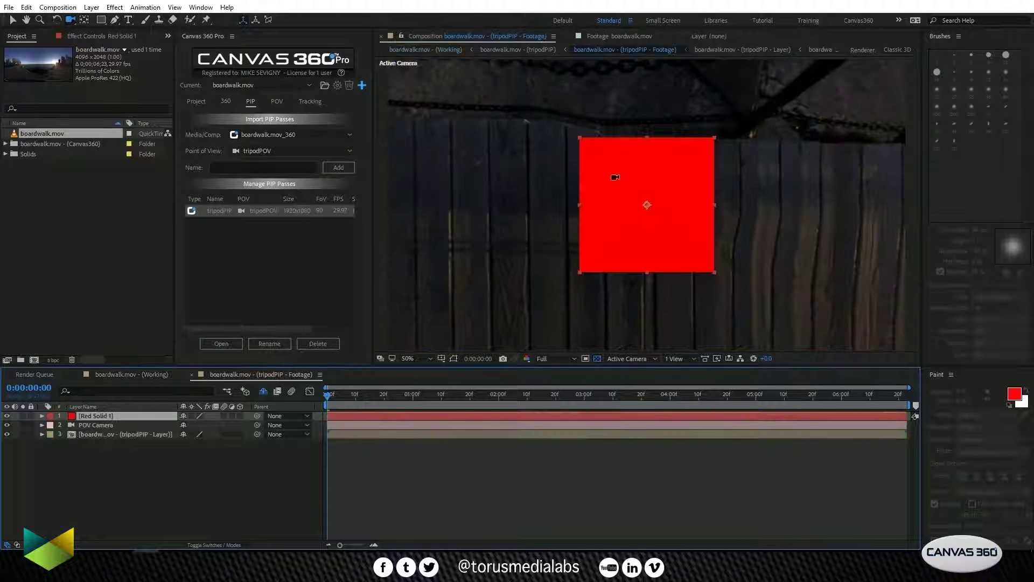
{"action": "left_click_drag", "start_coordinate": [613, 164], "coordinate": [612, 231]}
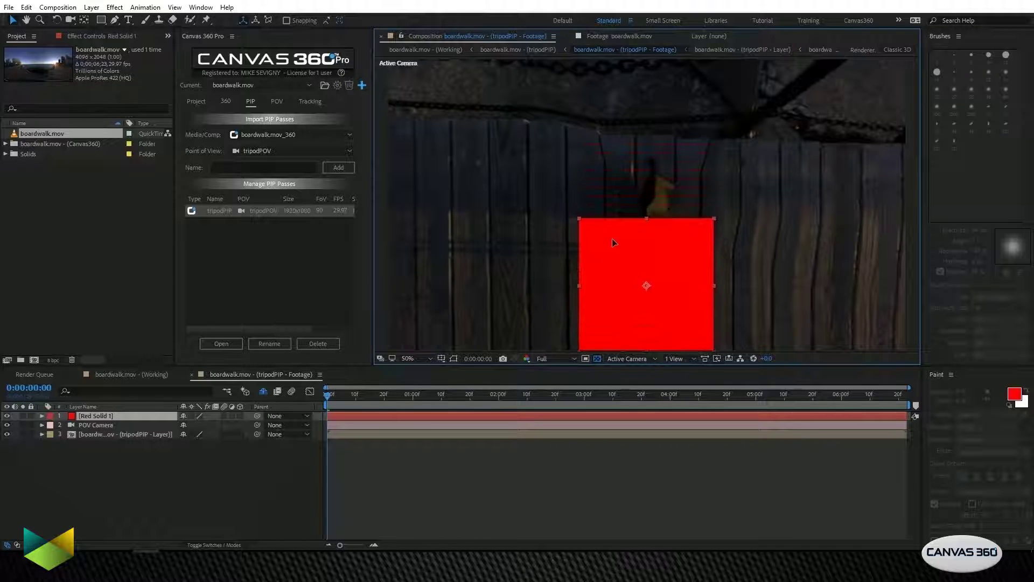
{"action": "left_click_drag", "start_coordinate": [613, 242], "coordinate": [613, 279]}
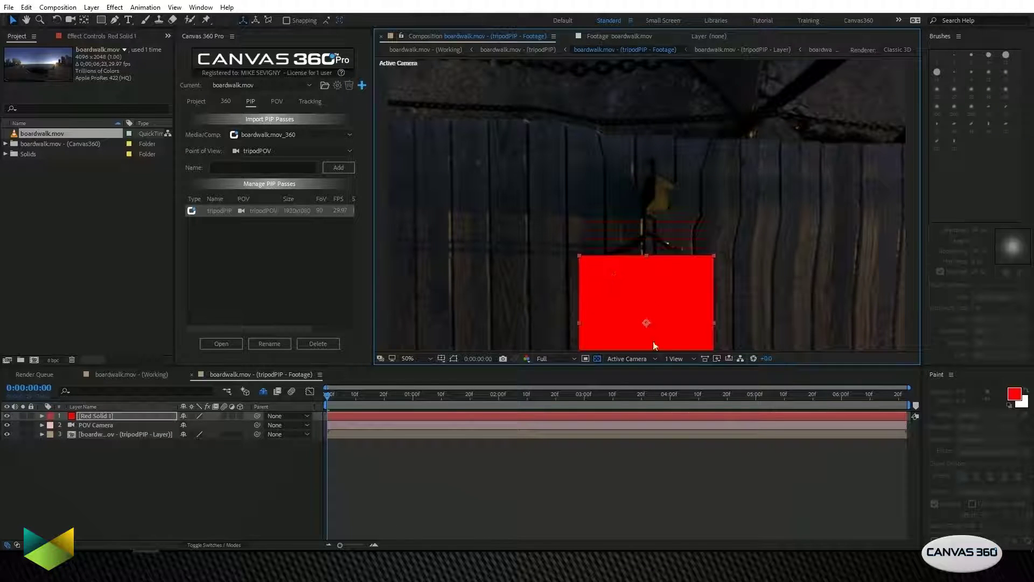
{"action": "left_click", "coordinate": [138, 376]}
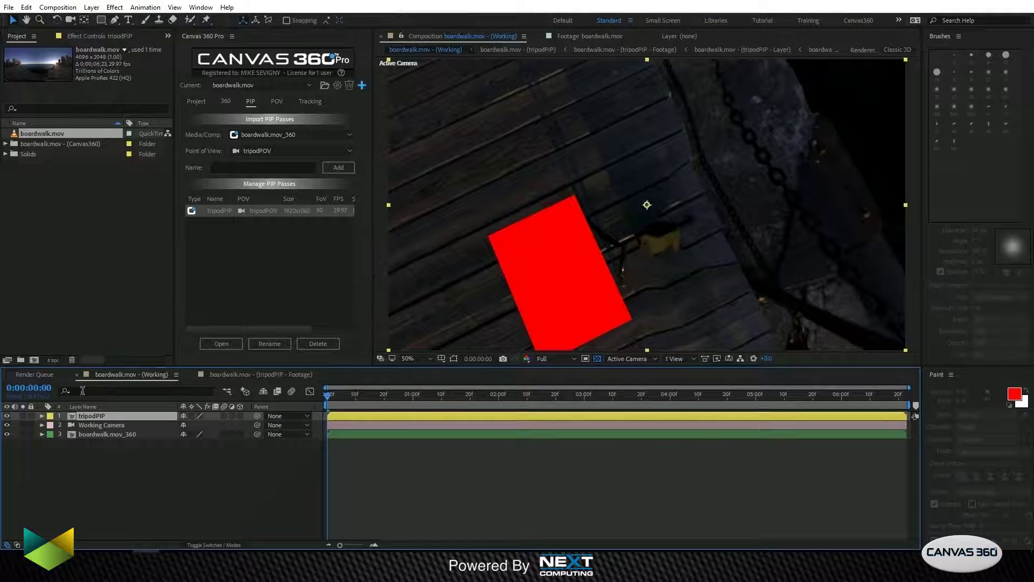
{"action": "left_click", "coordinate": [22, 415]}
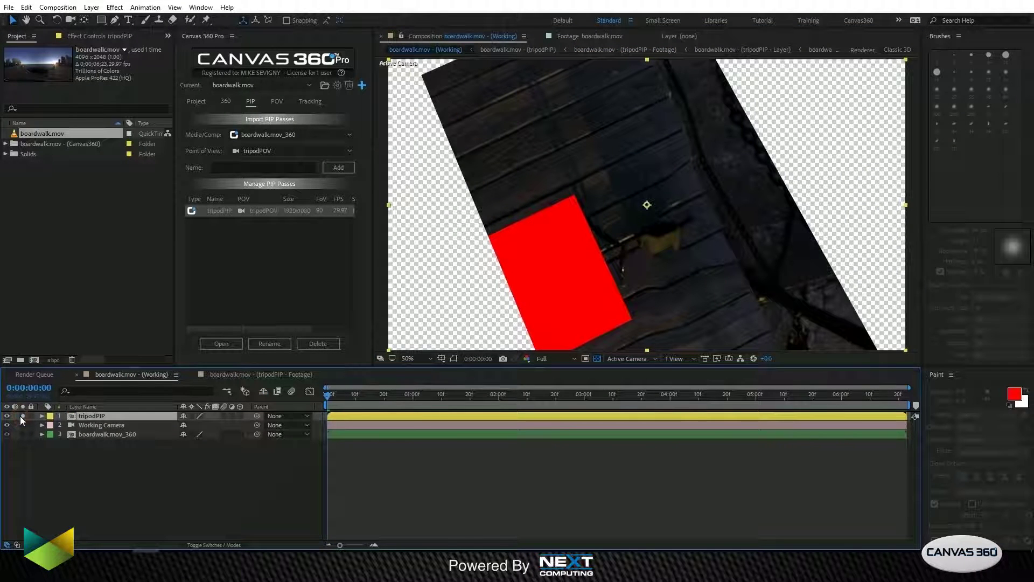
{"action": "left_click", "coordinate": [22, 416]}
Delete Red Solid 1 from the tripodPIP footage composition and select the tripodPIP footage layer
{"action": "left_click", "coordinate": [22, 415]}
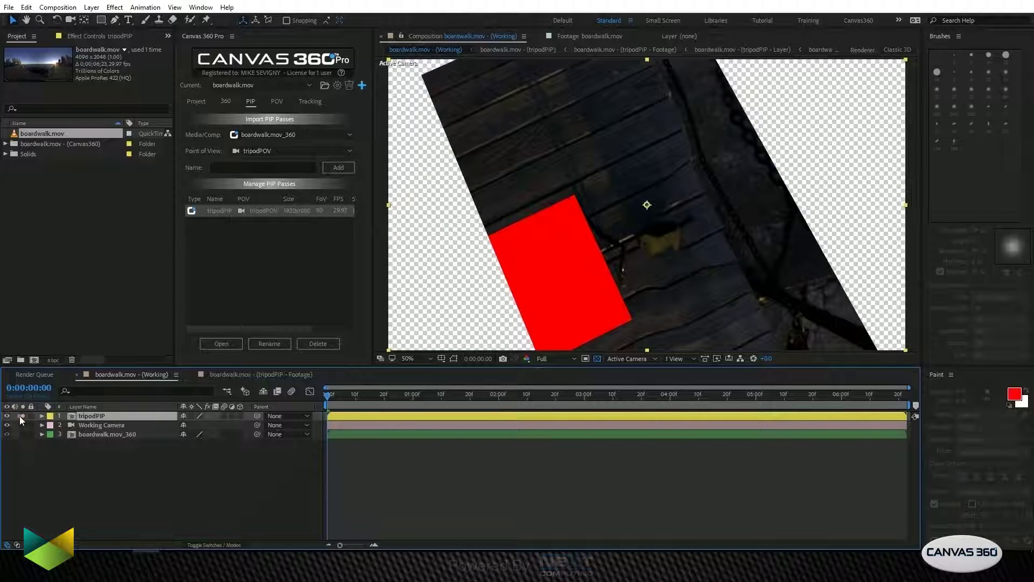
{"action": "left_click", "coordinate": [22, 415]}
{"action": "left_click", "coordinate": [257, 375]}
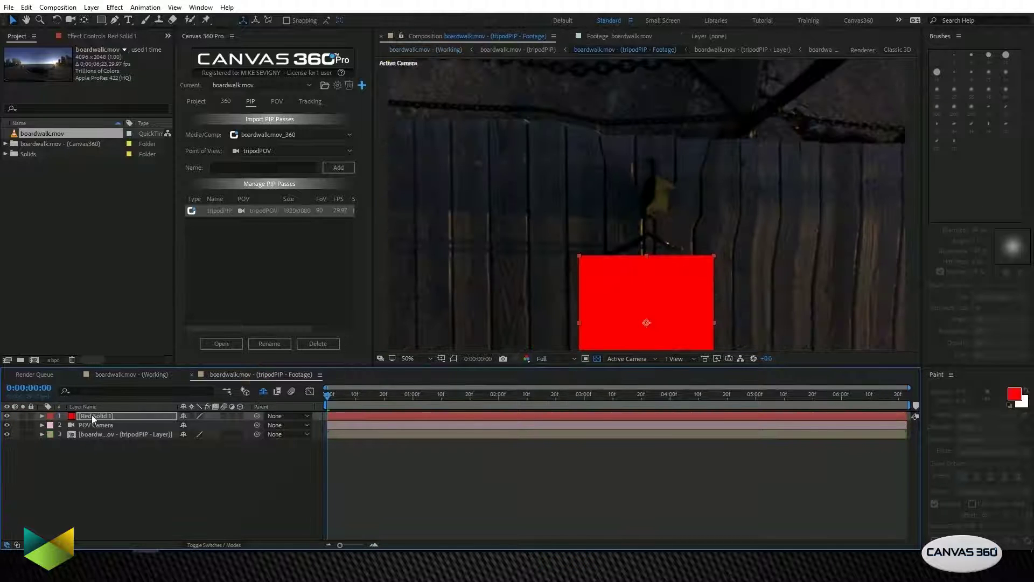
{"action": "key", "text": "Delete"}
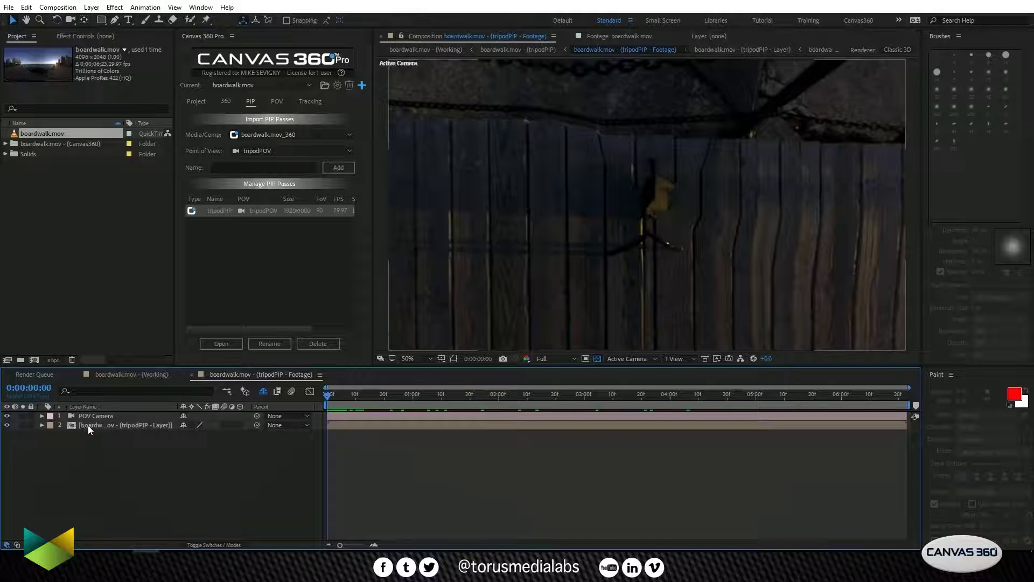
{"action": "left_click", "coordinate": [89, 426]}
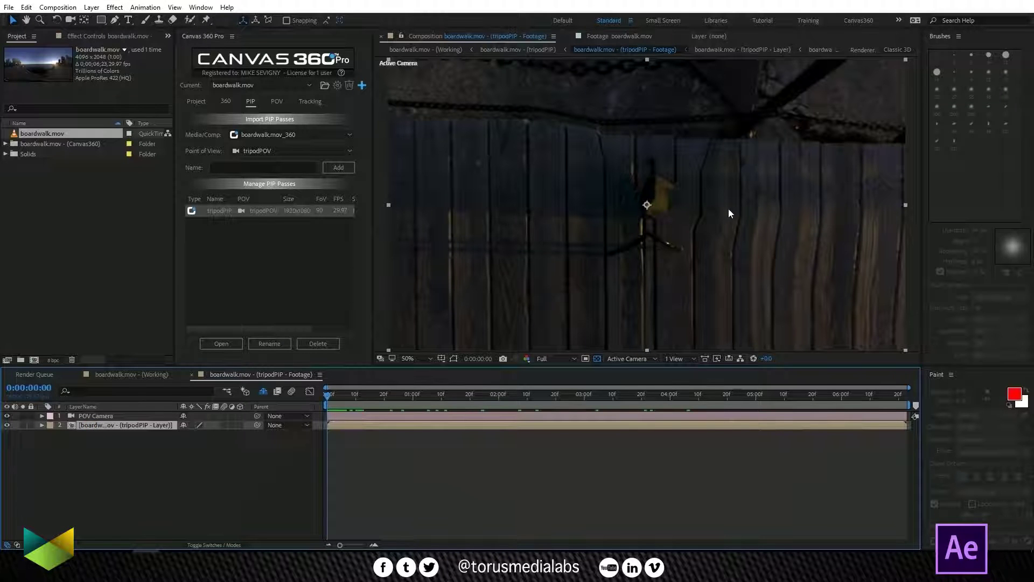
{"action": "right_click", "coordinate": [117, 424]}
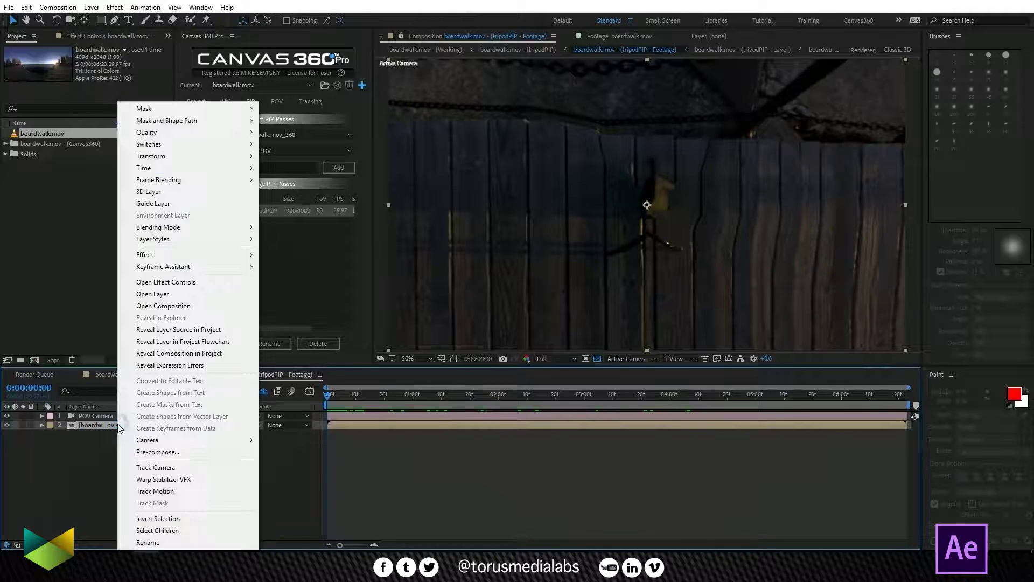
Open the tripodPIP footage layer in its own Layer view and switch to clone painting
{"action": "left_click", "coordinate": [194, 297]}
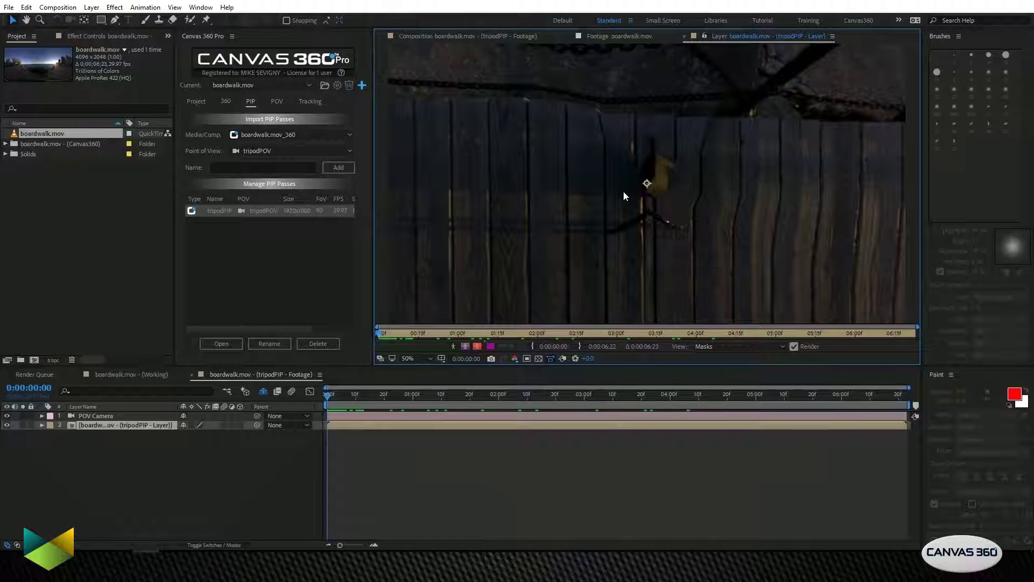
{"action": "left_click", "coordinate": [159, 20]}
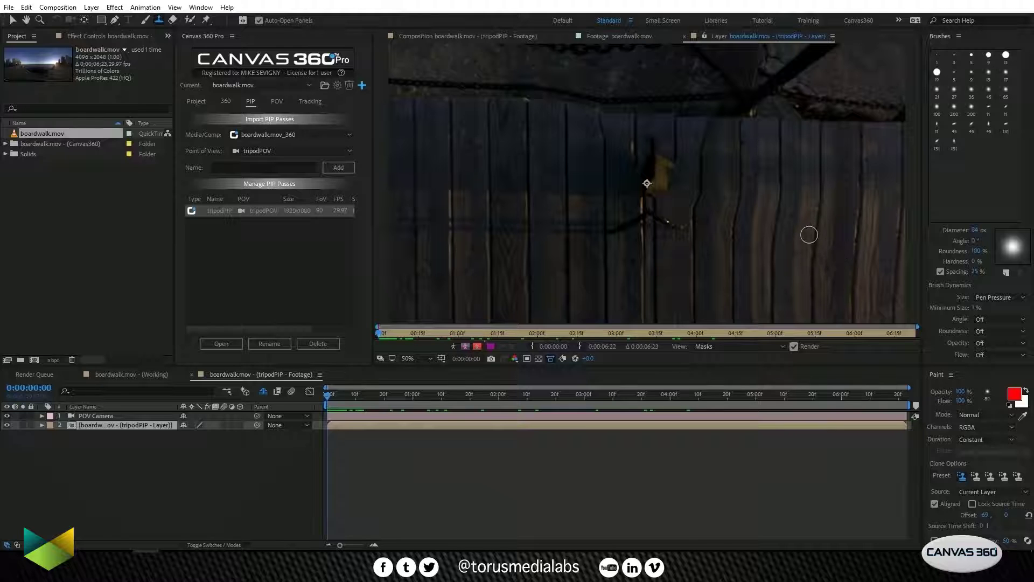
Keep clone stroke Duration at Constant, go to frame 0, and sample a clone source on the fence
{"action": "left_click", "coordinate": [936, 376]}
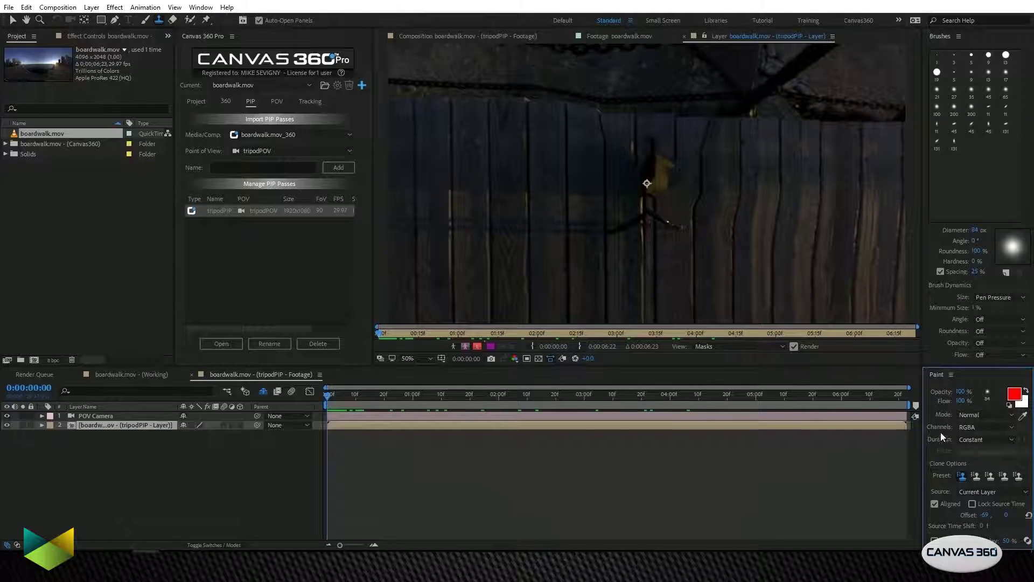
{"action": "left_click", "coordinate": [1007, 438]}
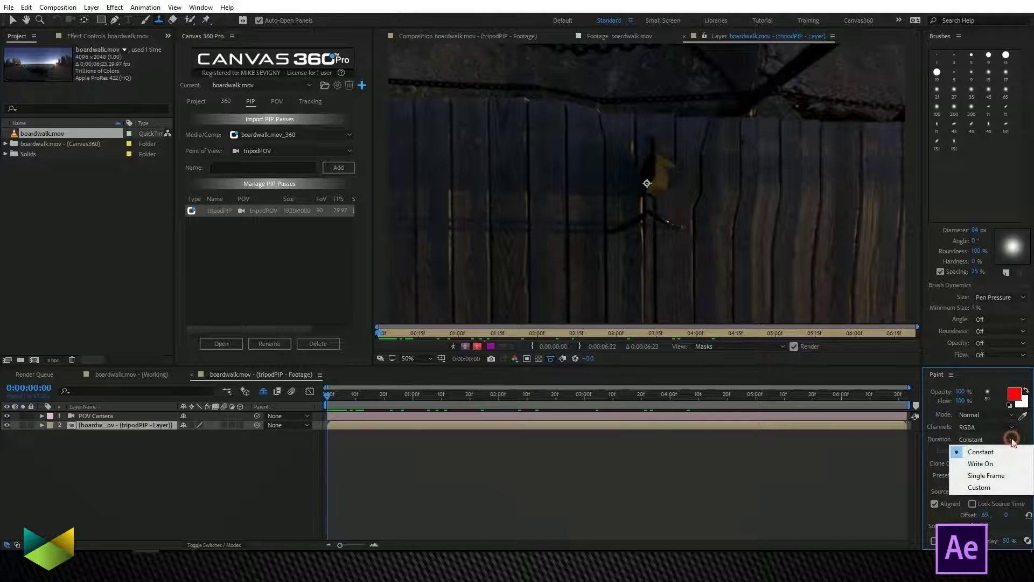
{"action": "left_click", "coordinate": [988, 452]}
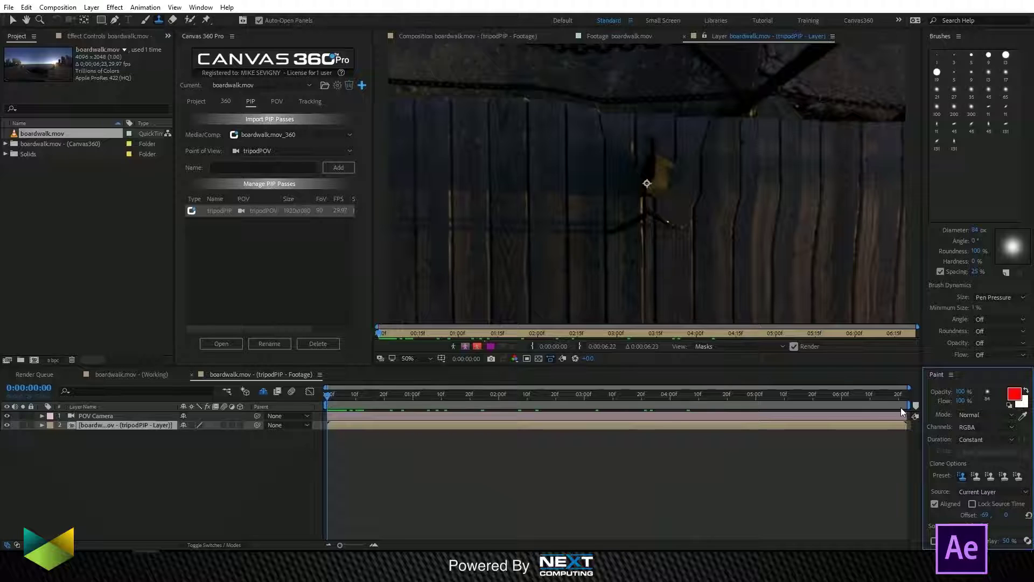
{"action": "left_click", "coordinate": [326, 396]}
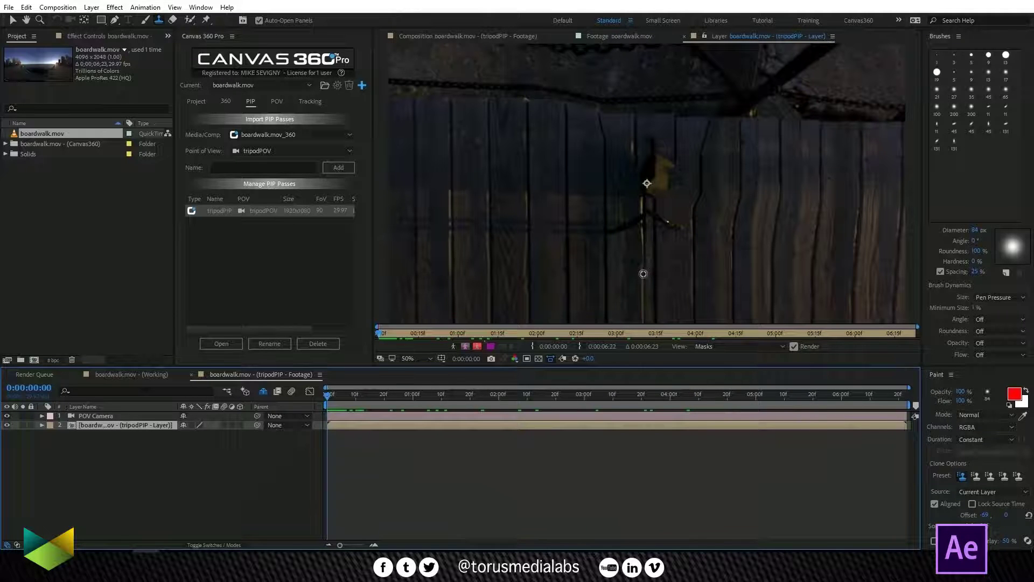
{"action": "left_click", "coordinate": [643, 274], "text": "alt"}
Paint clone strokes over the tripod, resampling the source point twice along the fence
{"action": "mouse_move", "coordinate": [642, 243]}
{"action": "left_mouse_down"}
{"action": "mouse_move", "coordinate": [612, 231]}
{"action": "mouse_move", "coordinate": [677, 224]}
{"action": "mouse_move", "coordinate": [642, 198]}
{"action": "mouse_move", "coordinate": [643, 172]}
{"action": "mouse_move", "coordinate": [665, 182]}
{"action": "mouse_move", "coordinate": [667, 169]}
{"action": "mouse_move", "coordinate": [625, 169]}
{"action": "mouse_move", "coordinate": [647, 164]}
{"action": "mouse_move", "coordinate": [658, 139]}
{"action": "mouse_move", "coordinate": [673, 145]}
{"action": "mouse_move", "coordinate": [676, 128]}
{"action": "mouse_move", "coordinate": [668, 150]}
{"action": "mouse_move", "coordinate": [672, 126]}
{"action": "mouse_move", "coordinate": [682, 179]}
{"action": "mouse_move", "coordinate": [713, 118]}
{"action": "left_mouse_up"}
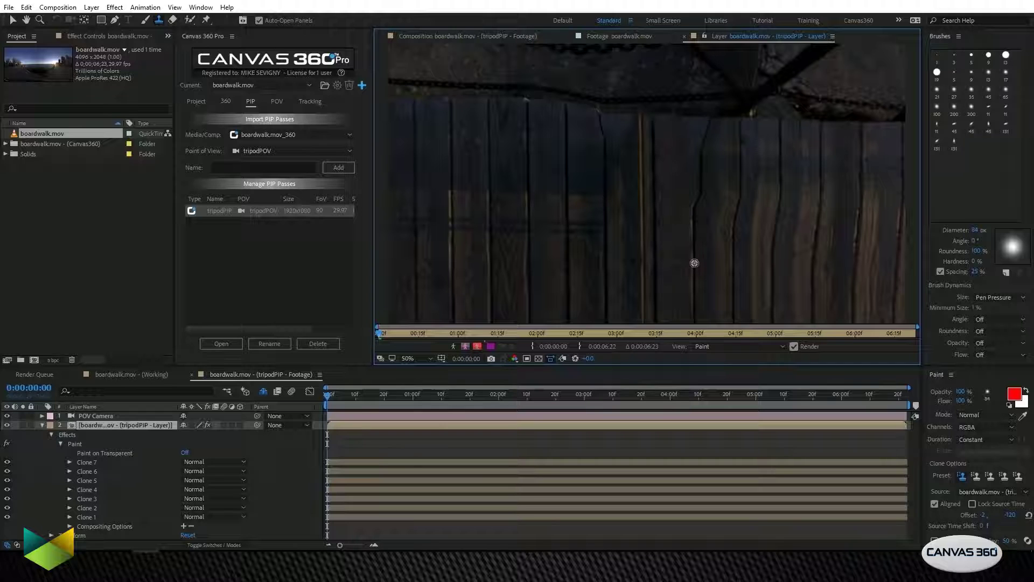
{"action": "mouse_move", "coordinate": [694, 207]}
{"action": "left_mouse_down"}
{"action": "mouse_move", "coordinate": [705, 126]}
{"action": "mouse_move", "coordinate": [680, 127]}
{"action": "left_mouse_up"}
{"action": "mouse_move", "coordinate": [732, 232]}
{"action": "left_mouse_down"}
{"action": "mouse_move", "coordinate": [734, 138]}
{"action": "mouse_move", "coordinate": [721, 125]}
{"action": "left_mouse_up"}
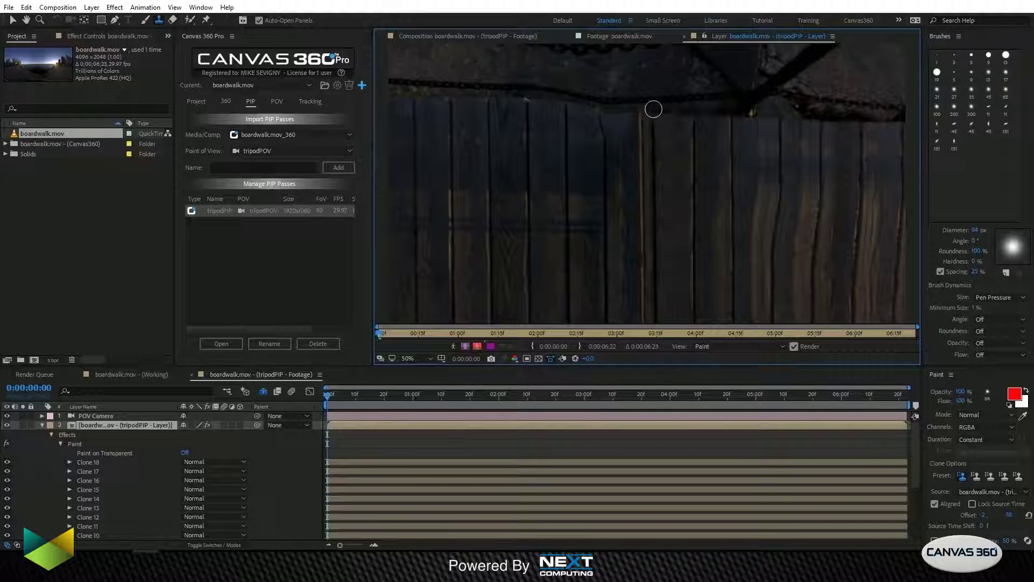
{"action": "left_click", "coordinate": [616, 127], "text": "alt"}
{"action": "left_click_drag", "start_coordinate": [604, 177], "coordinate": [598, 124]}
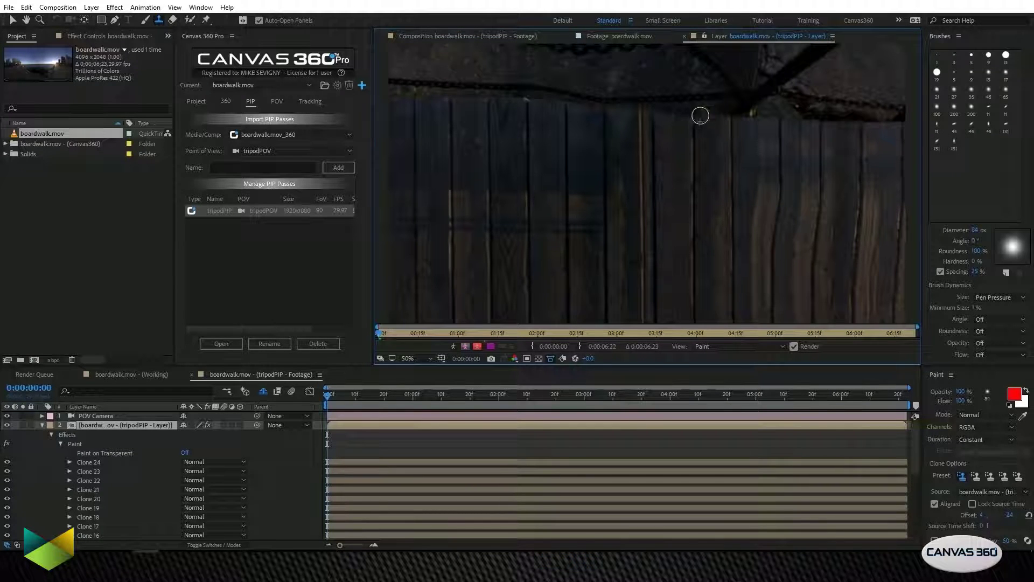
{"action": "left_click_drag", "start_coordinate": [664, 116], "coordinate": [718, 168]}
{"action": "left_click", "coordinate": [729, 120], "text": "alt"}
{"action": "left_click_drag", "start_coordinate": [729, 120], "coordinate": [723, 123]}
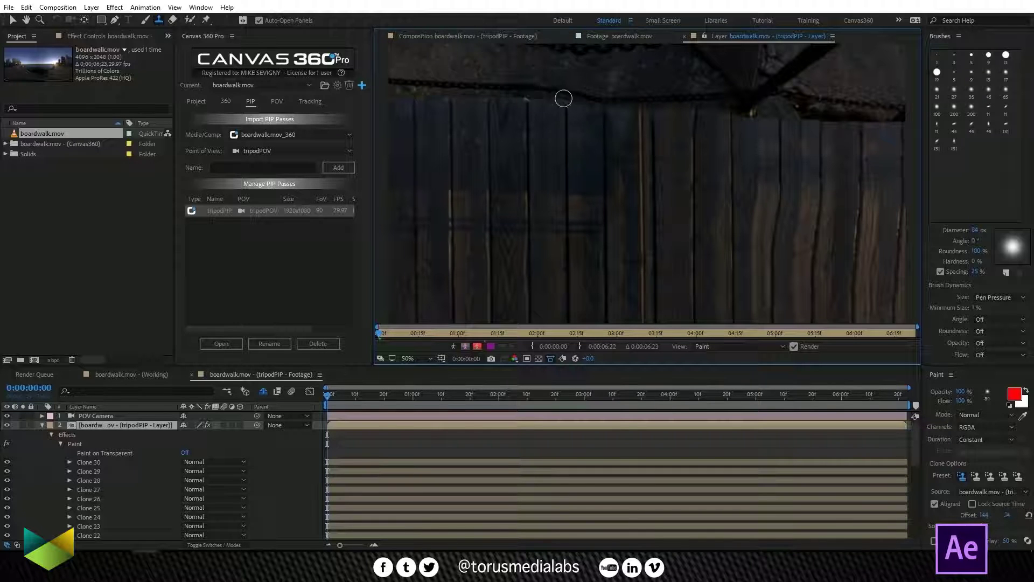
Clone-paint a run of strokes left to right along the top of the fence
{"action": "left_click_drag", "start_coordinate": [578, 109], "coordinate": [587, 107]}
{"action": "left_click_drag", "start_coordinate": [583, 108], "coordinate": [592, 106]}
{"action": "left_click_drag", "start_coordinate": [591, 108], "coordinate": [599, 107]}
{"action": "mouse_move", "coordinate": [597, 108]}
{"action": "left_mouse_down"}
{"action": "mouse_move", "coordinate": [669, 169]}
{"action": "mouse_move", "coordinate": [653, 145]}
{"action": "mouse_move", "coordinate": [652, 110]}
{"action": "mouse_move", "coordinate": [620, 108]}
{"action": "left_mouse_up"}
{"action": "left_click_drag", "start_coordinate": [624, 108], "coordinate": [635, 107]}
{"action": "mouse_move", "coordinate": [636, 109]}
{"action": "left_mouse_down"}
{"action": "mouse_move", "coordinate": [689, 110]}
{"action": "mouse_move", "coordinate": [695, 165]}
{"action": "mouse_move", "coordinate": [716, 108]}
{"action": "left_mouse_up"}
{"action": "mouse_move", "coordinate": [721, 108]}
{"action": "left_mouse_down"}
{"action": "mouse_move", "coordinate": [737, 139]}
{"action": "mouse_move", "coordinate": [746, 110]}
{"action": "left_mouse_up"}
{"action": "left_click_drag", "start_coordinate": [748, 110], "coordinate": [754, 112]}
Paint clone strokes up and down the planks over the tripod, then select the newest stroke, Clone 89
{"action": "left_click_drag", "start_coordinate": [752, 222], "coordinate": [752, 205]}
{"action": "left_click_drag", "start_coordinate": [752, 202], "coordinate": [753, 162]}
{"action": "mouse_move", "coordinate": [754, 157]}
{"action": "left_mouse_down"}
{"action": "mouse_move", "coordinate": [754, 143]}
{"action": "mouse_move", "coordinate": [763, 150]}
{"action": "left_mouse_up"}
{"action": "mouse_move", "coordinate": [773, 244]}
{"action": "left_mouse_down"}
{"action": "mouse_move", "coordinate": [771, 258]}
{"action": "mouse_move", "coordinate": [777, 215]}
{"action": "left_mouse_up"}
{"action": "left_click_drag", "start_coordinate": [776, 210], "coordinate": [775, 130]}
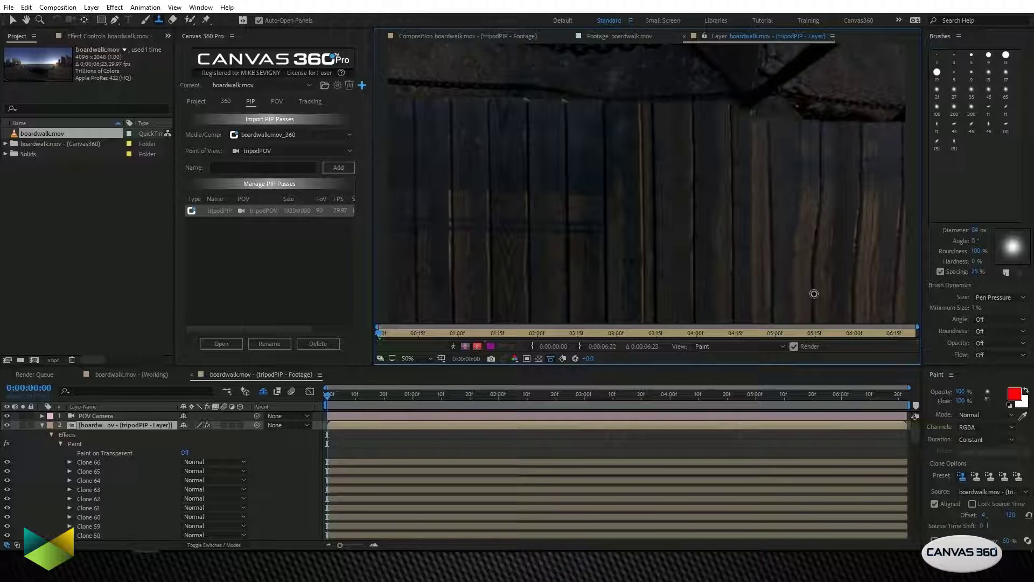
{"action": "left_click_drag", "start_coordinate": [812, 296], "coordinate": [812, 277]}
{"action": "left_click_drag", "start_coordinate": [813, 275], "coordinate": [813, 221]}
{"action": "mouse_move", "coordinate": [814, 216]}
{"action": "left_mouse_down"}
{"action": "mouse_move", "coordinate": [803, 143]}
{"action": "mouse_move", "coordinate": [790, 185]}
{"action": "mouse_move", "coordinate": [796, 226]}
{"action": "left_mouse_up"}
{"action": "mouse_move", "coordinate": [794, 261]}
{"action": "left_mouse_down"}
{"action": "mouse_move", "coordinate": [787, 169]}
{"action": "mouse_move", "coordinate": [796, 131]}
{"action": "mouse_move", "coordinate": [793, 261]}
{"action": "left_mouse_up"}
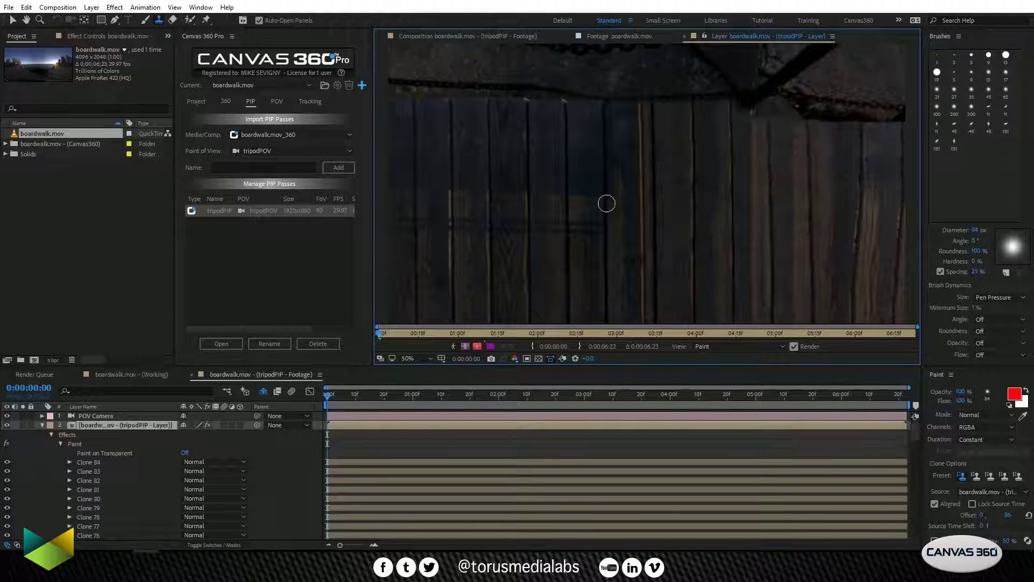
{"action": "left_click_drag", "start_coordinate": [809, 178], "coordinate": [811, 280]}
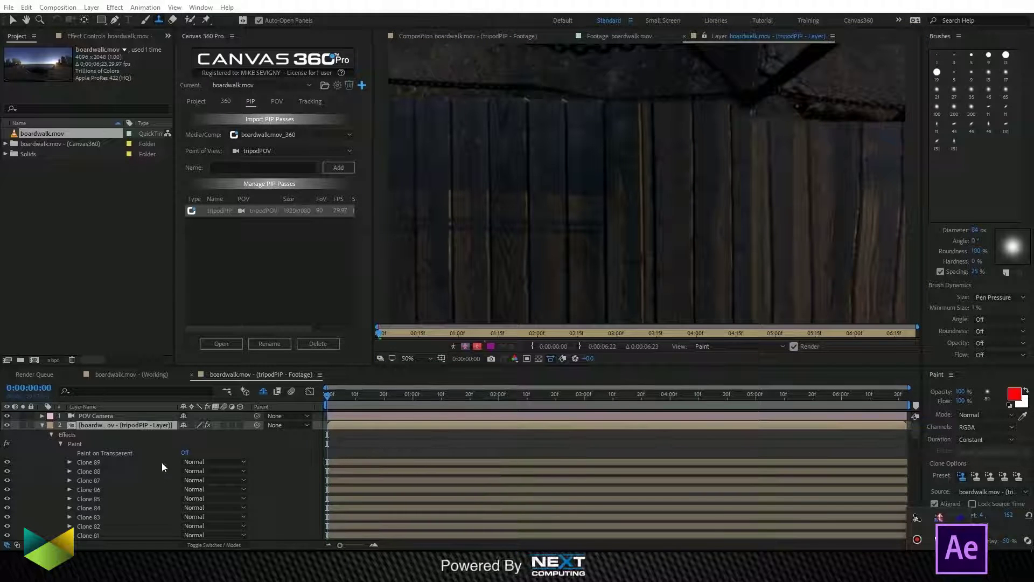
{"action": "left_click", "coordinate": [131, 466]}
Move to frame 0:00:01:21 and sample a new clone source on the planks
{"action": "scroll", "coordinate": [123, 467], "scroll_direction": "down", "scroll_amount": 10}
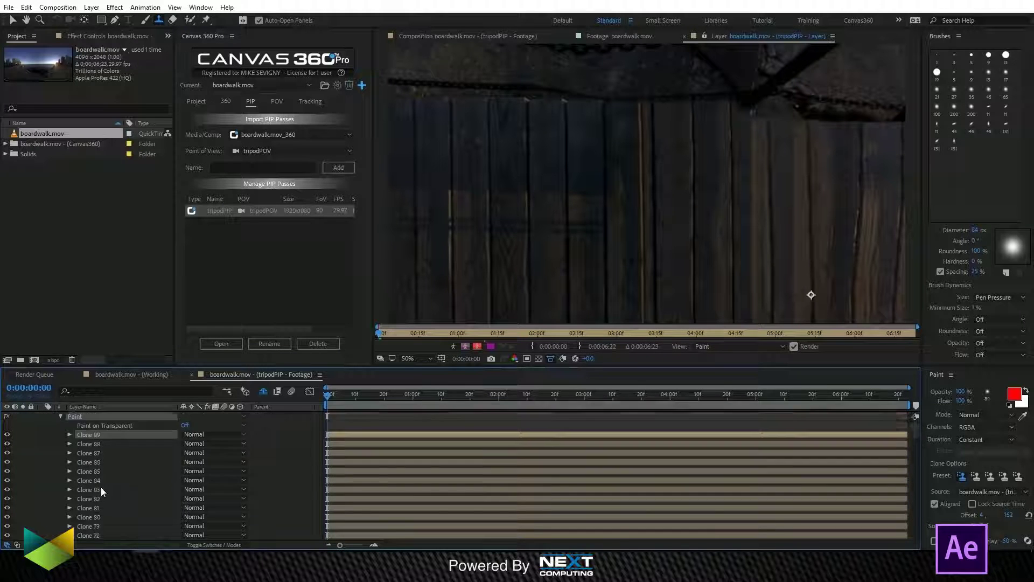
{"action": "scroll", "coordinate": [105, 482], "scroll_direction": "down", "scroll_amount": 15}
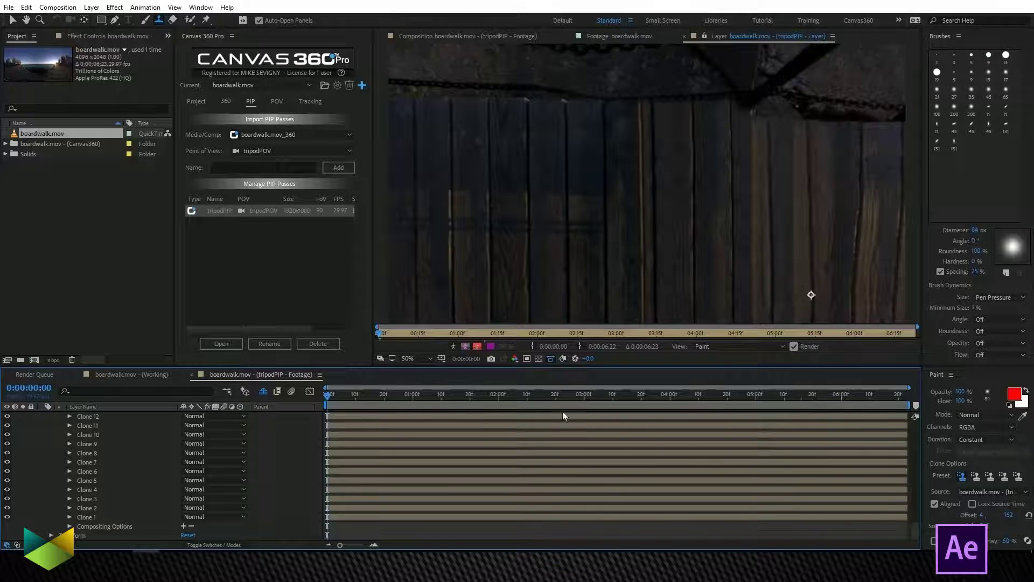
{"action": "left_click", "coordinate": [473, 396]}
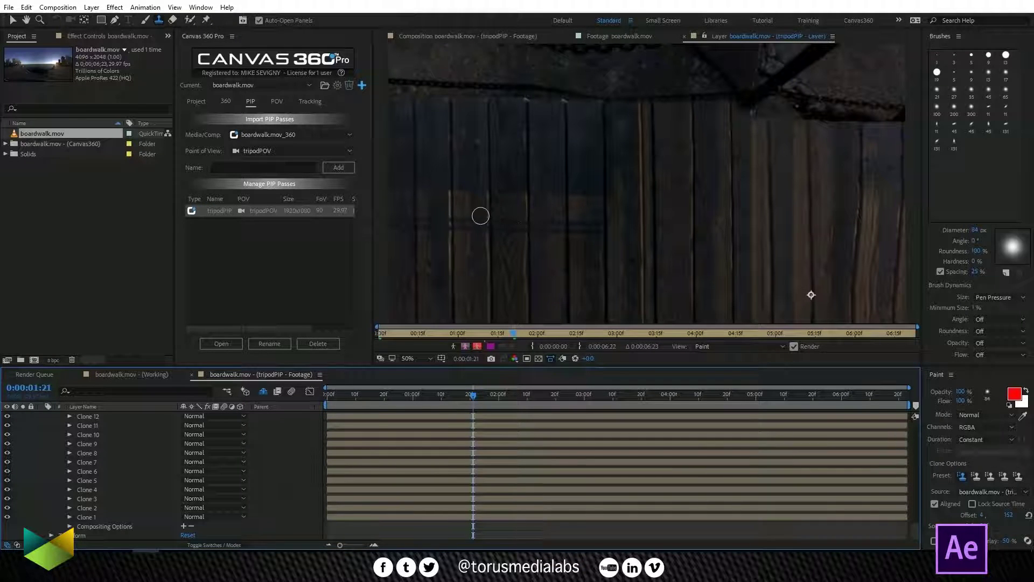
{"action": "left_click", "coordinate": [506, 231], "text": "alt"}
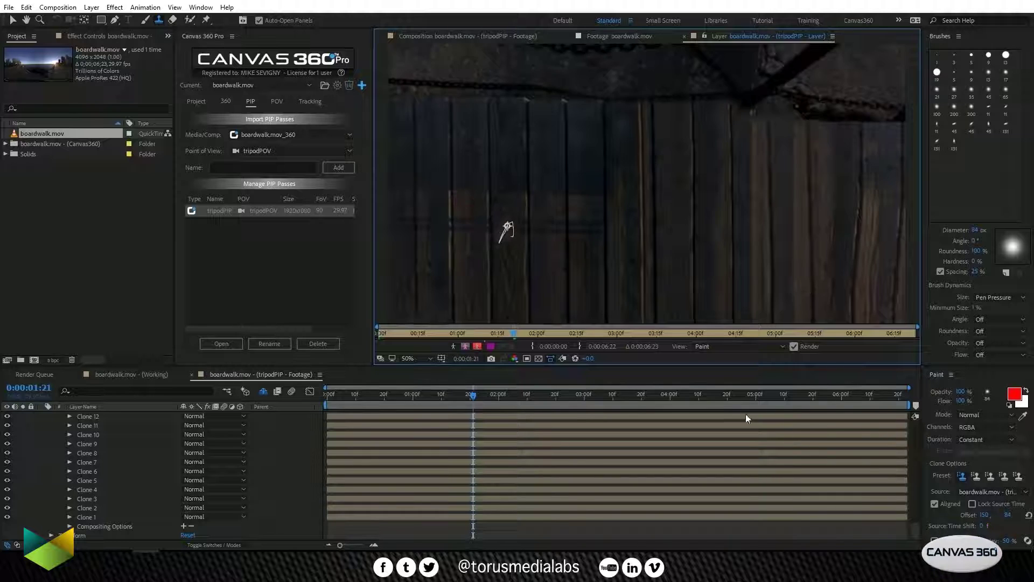
Deselect the layer, collapse its clone stroke list, and show the Working composition
{"action": "left_click_drag", "start_coordinate": [916, 527], "coordinate": [914, 414]}
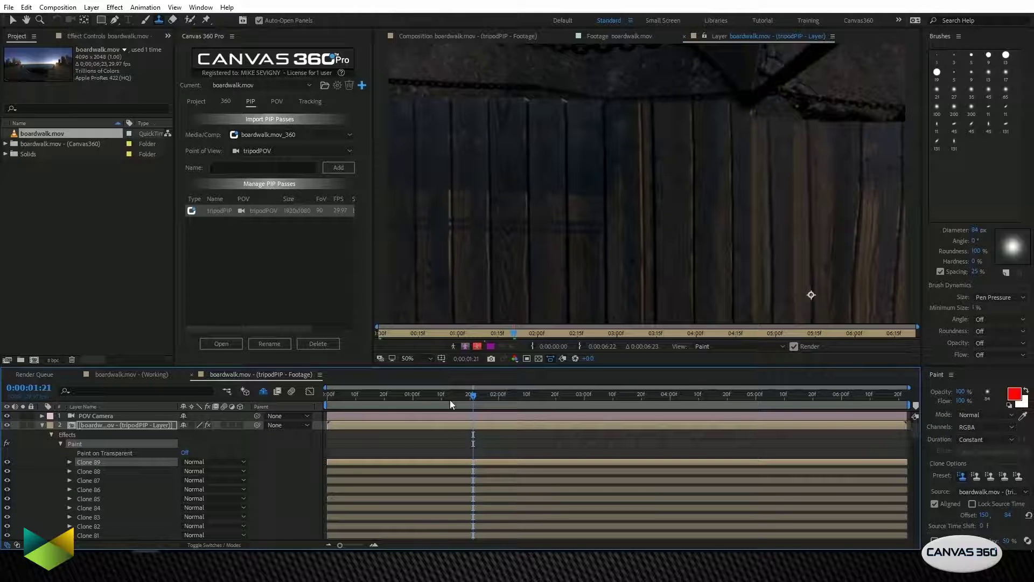
{"action": "left_click", "coordinate": [447, 442]}
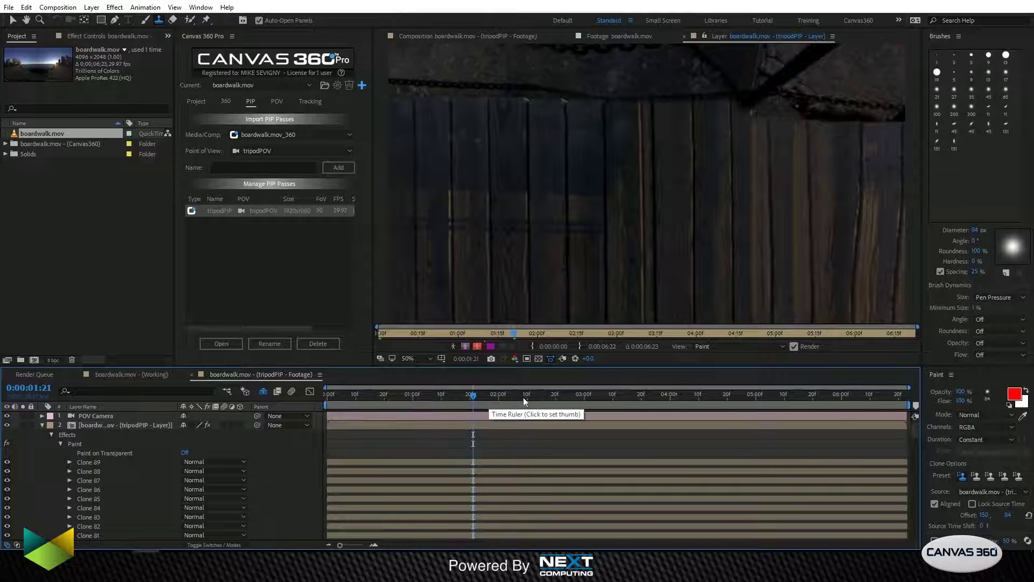
{"action": "left_click", "coordinate": [41, 425]}
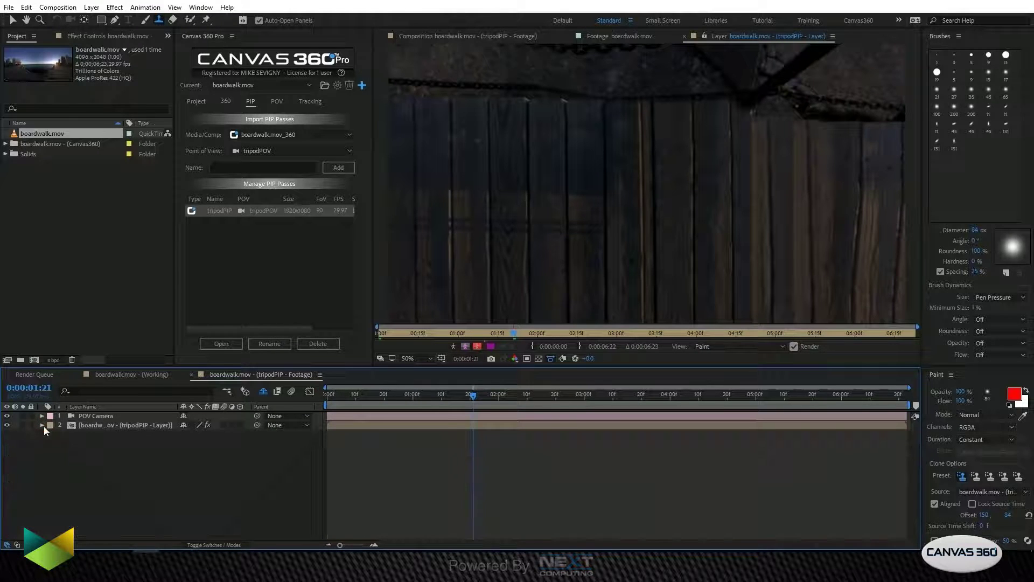
{"action": "left_click", "coordinate": [144, 373]}
Using the C camera tool, reset the Working comp's point of view to [Default / Front]
{"action": "key", "text": "c"}
{"action": "mouse_move", "coordinate": [598, 268]}
{"action": "left_mouse_down"}
{"action": "mouse_move", "coordinate": [604, 238]}
{"action": "mouse_move", "coordinate": [605, 266]}
{"action": "left_mouse_up"}
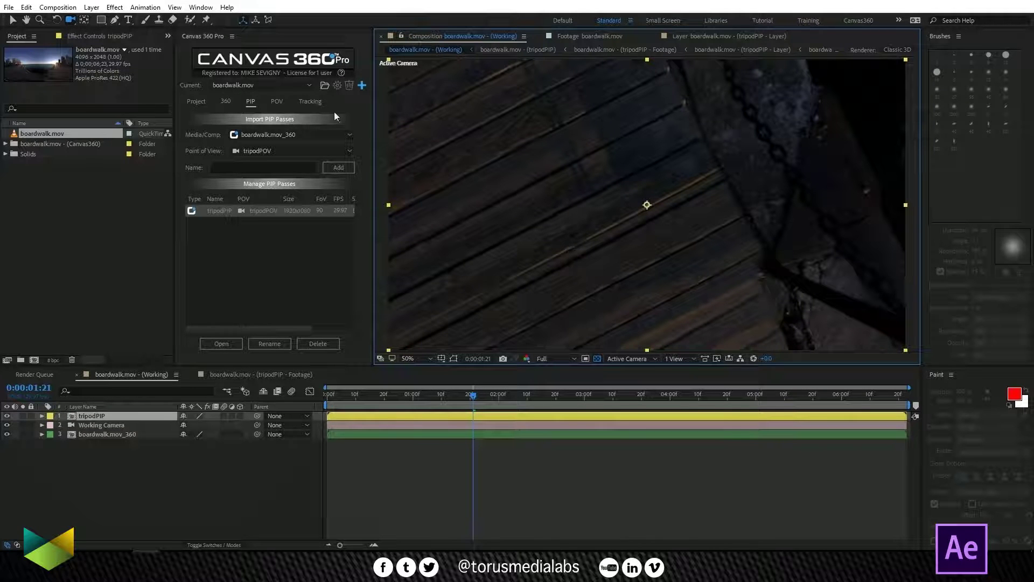
{"action": "left_click", "coordinate": [276, 100]}
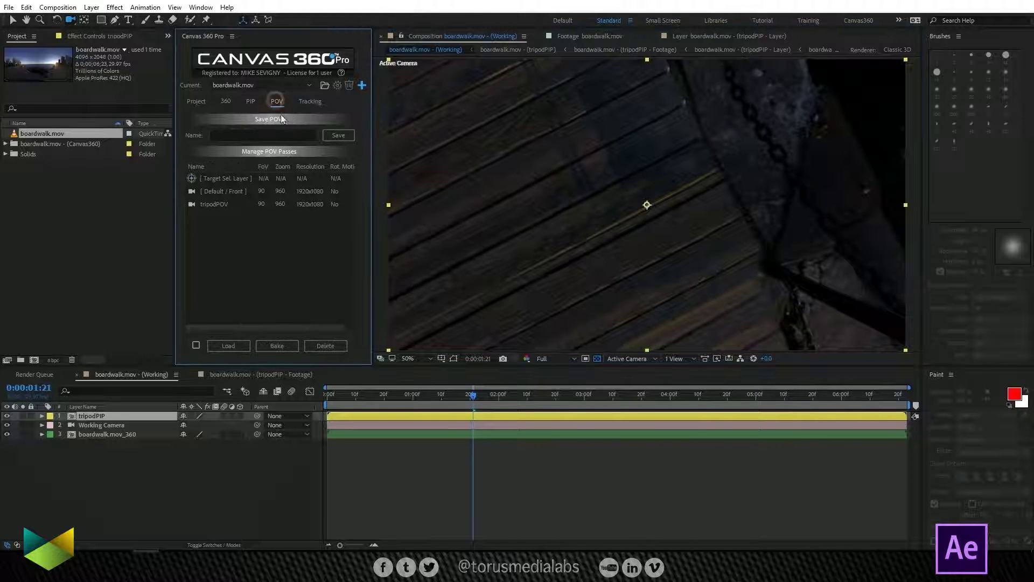
{"action": "double_click", "coordinate": [227, 192]}
{"action": "mouse_move", "coordinate": [590, 264]}
{"action": "left_mouse_down"}
{"action": "mouse_move", "coordinate": [586, 161]}
{"action": "mouse_move", "coordinate": [598, 238]}
{"action": "mouse_move", "coordinate": [589, 263]}
{"action": "left_mouse_up"}
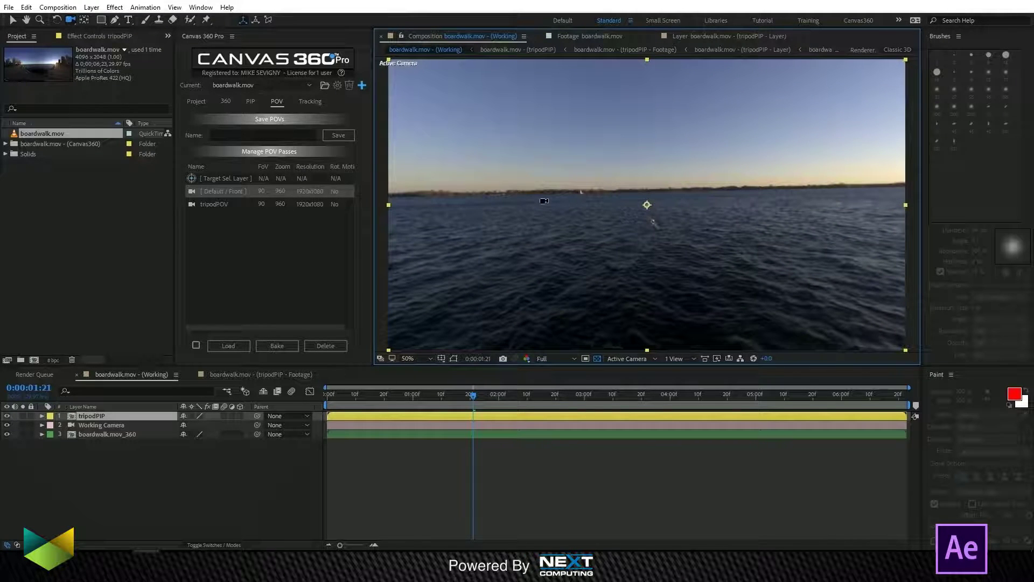
In the Canvas 360 Project settings, keep Point of View at [Default / Front] and pick Equirectangular (Long-Lat) [2:1] map type
{"action": "left_click", "coordinate": [195, 102]}
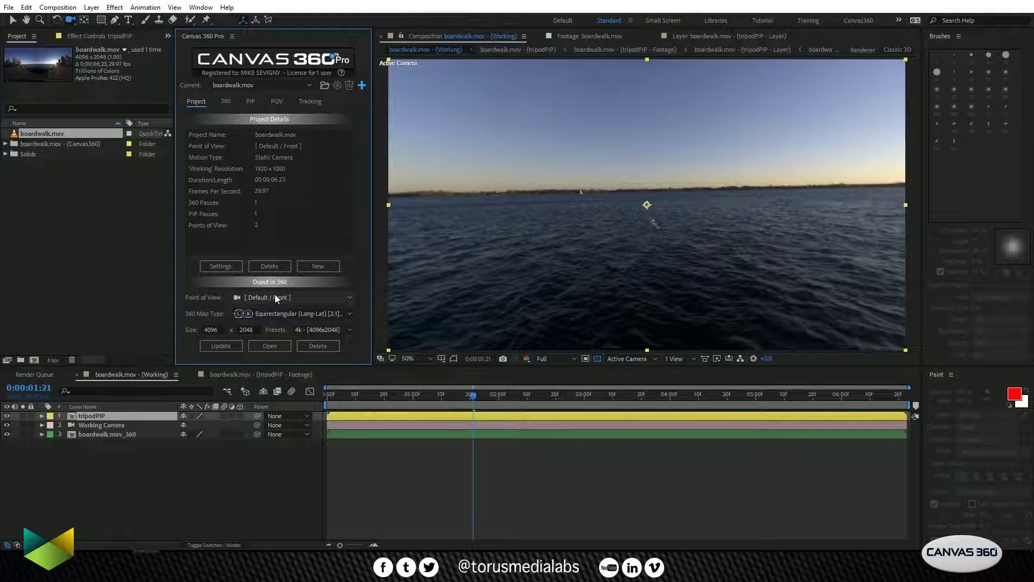
{"action": "left_click", "coordinate": [350, 298]}
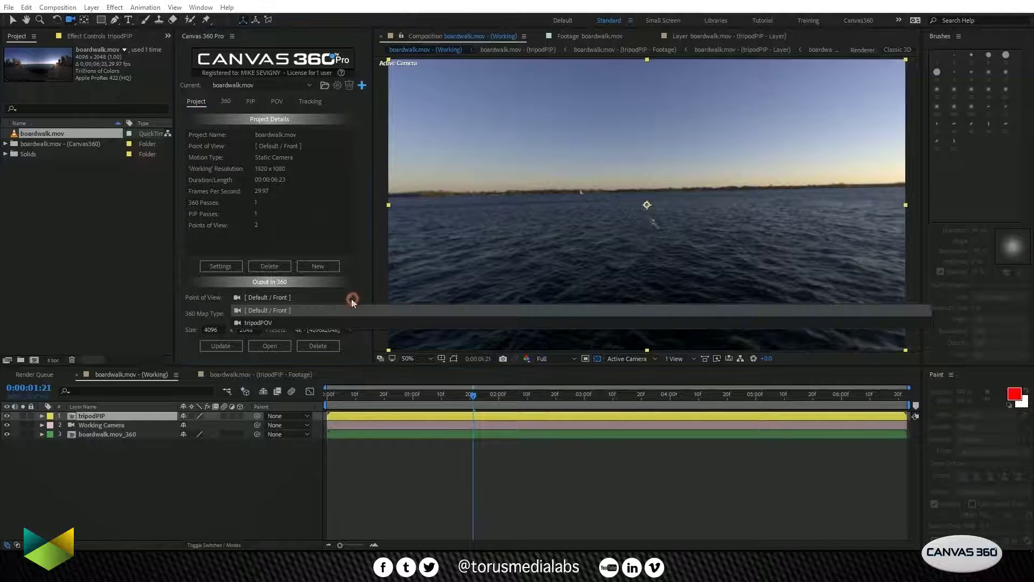
{"action": "left_click", "coordinate": [295, 308]}
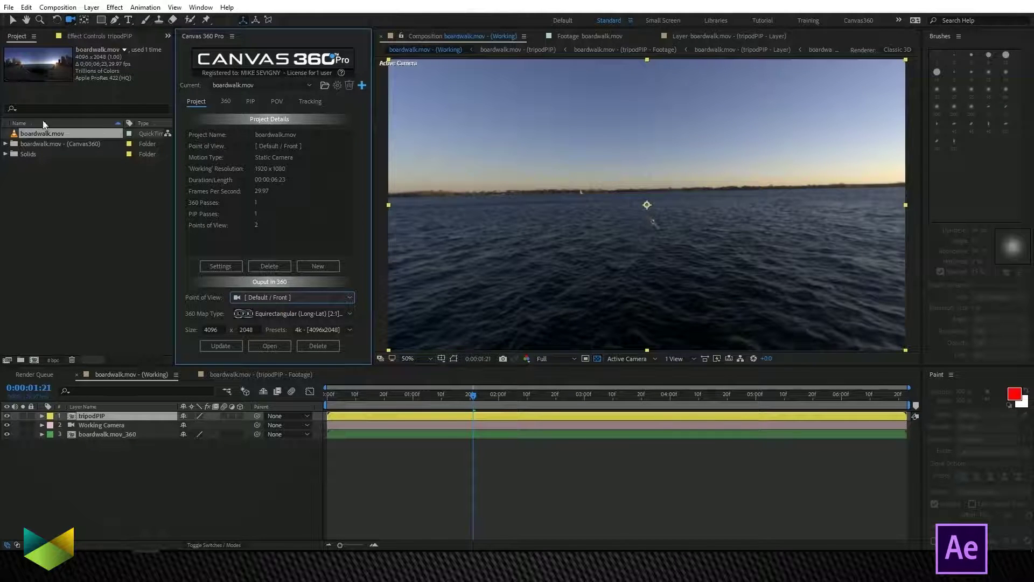
{"action": "left_click", "coordinate": [243, 314]}
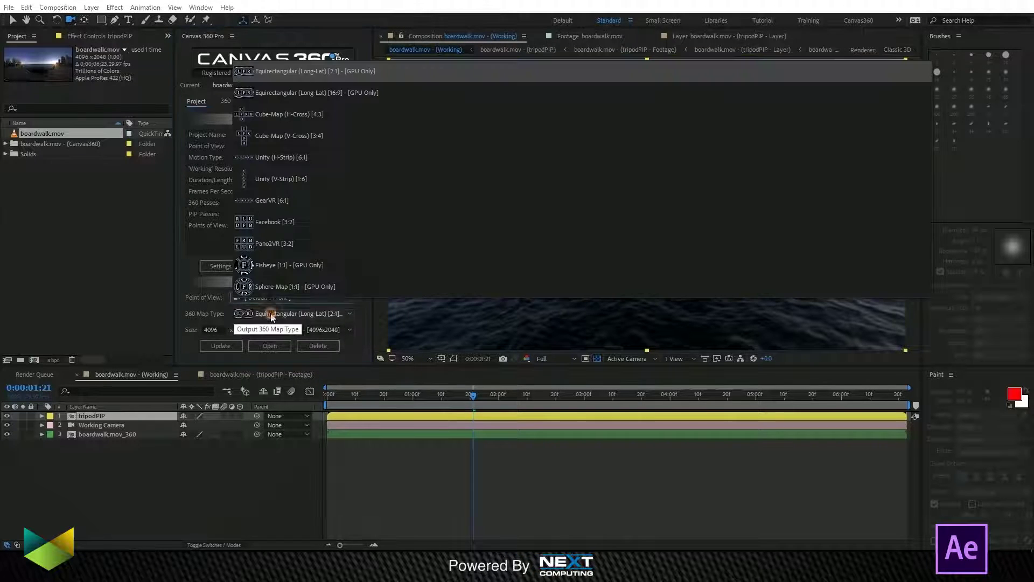
{"action": "left_click", "coordinate": [289, 73]}
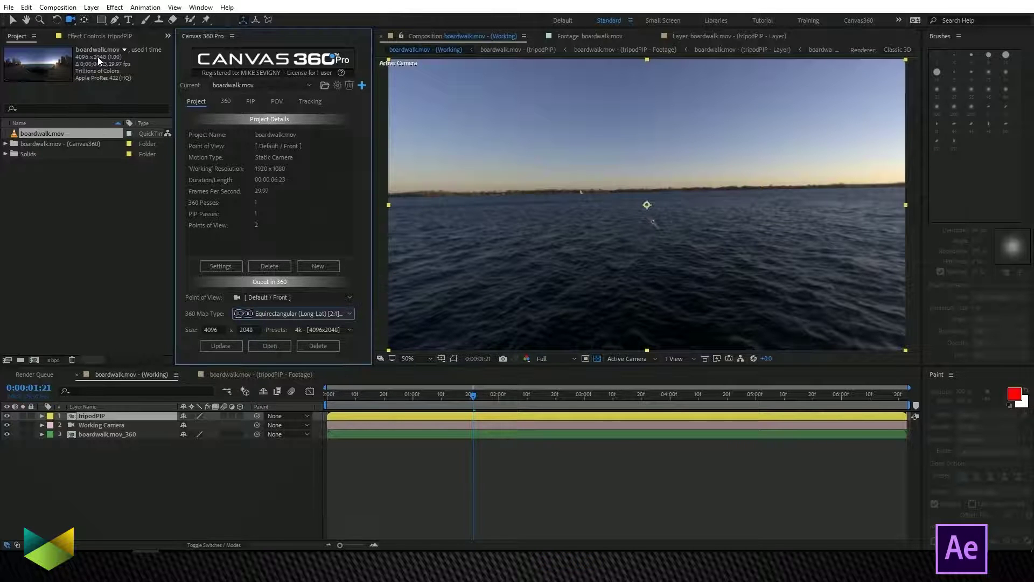
Update to create the boardwalk.mov (Output) comp, fit it up to 100%, scrub through, then return to tripodPIP footage
{"action": "left_click", "coordinate": [235, 346]}
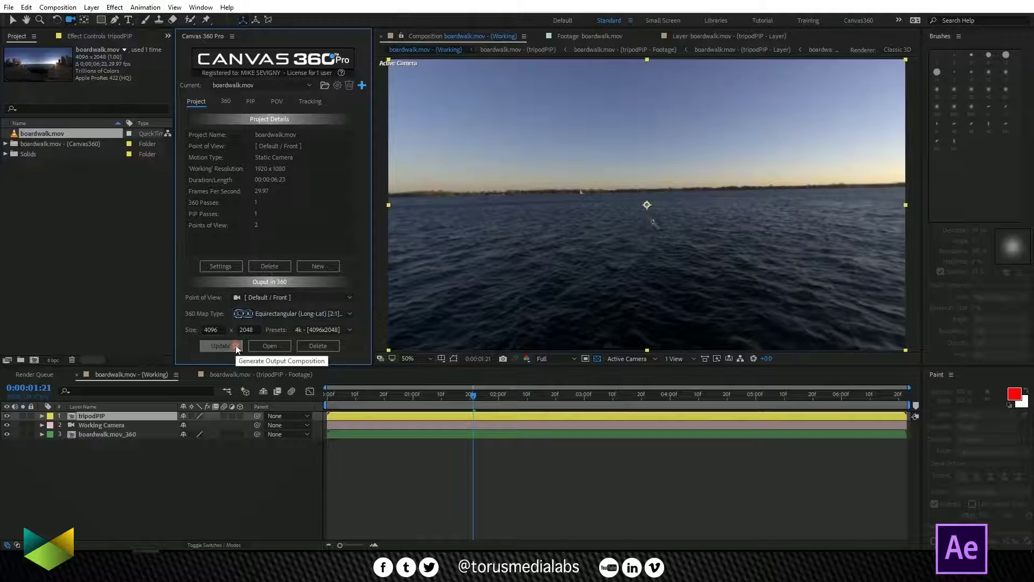
{"action": "left_click", "coordinate": [419, 358]}
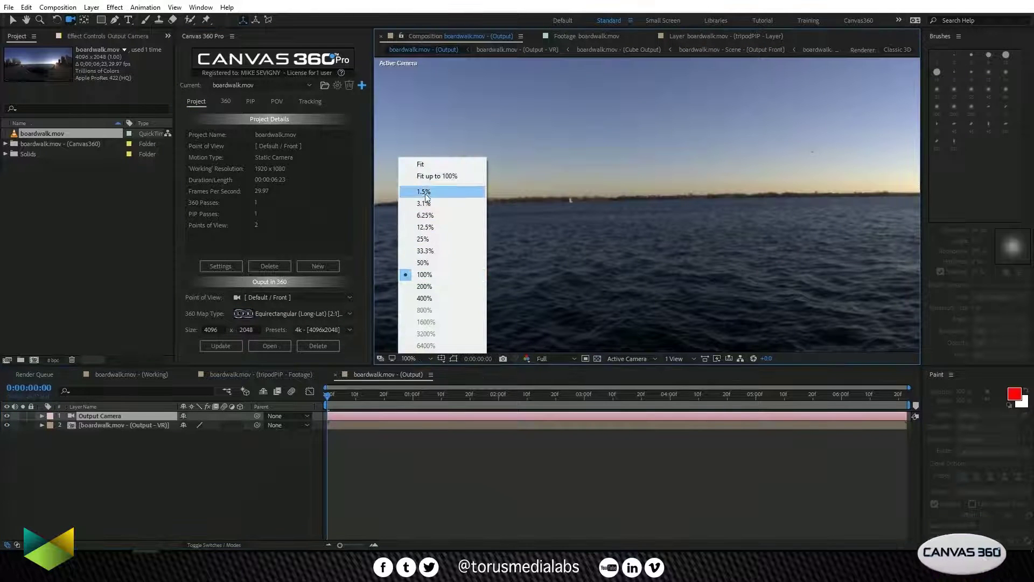
{"action": "left_click", "coordinate": [429, 176]}
{"action": "left_click", "coordinate": [531, 398]}
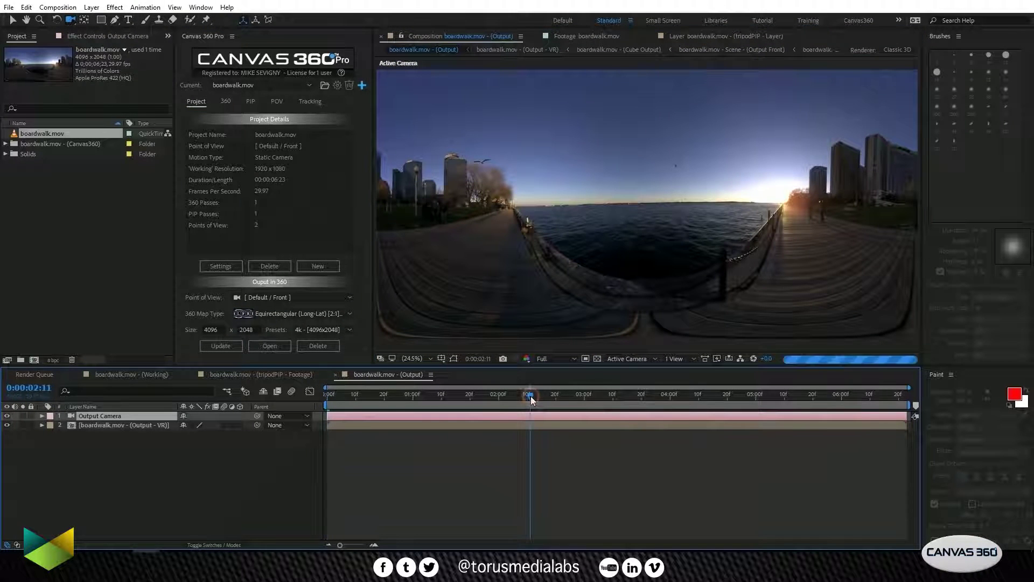
{"action": "left_click_drag", "start_coordinate": [543, 395], "coordinate": [324, 395]}
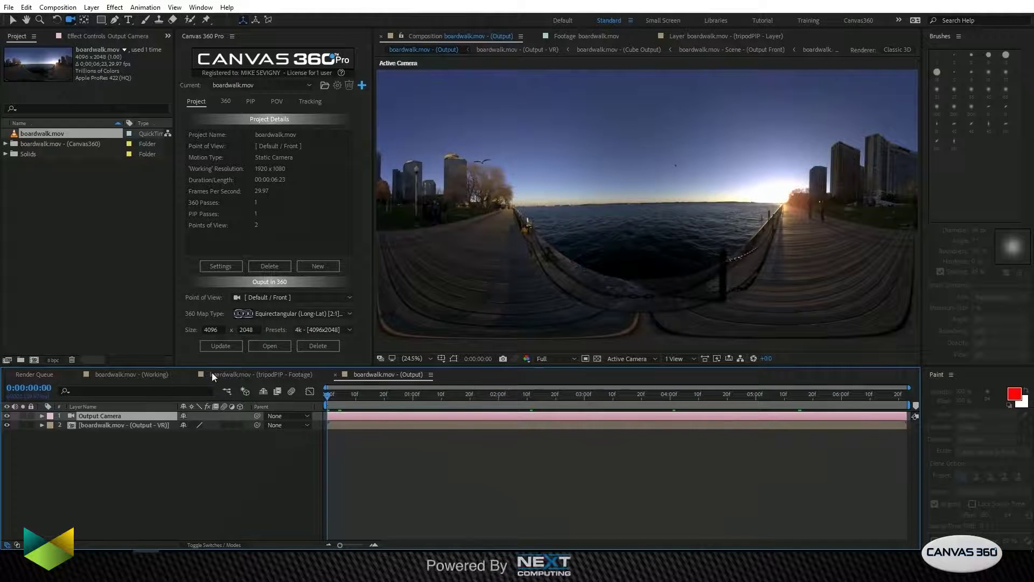
{"action": "left_click", "coordinate": [248, 374]}
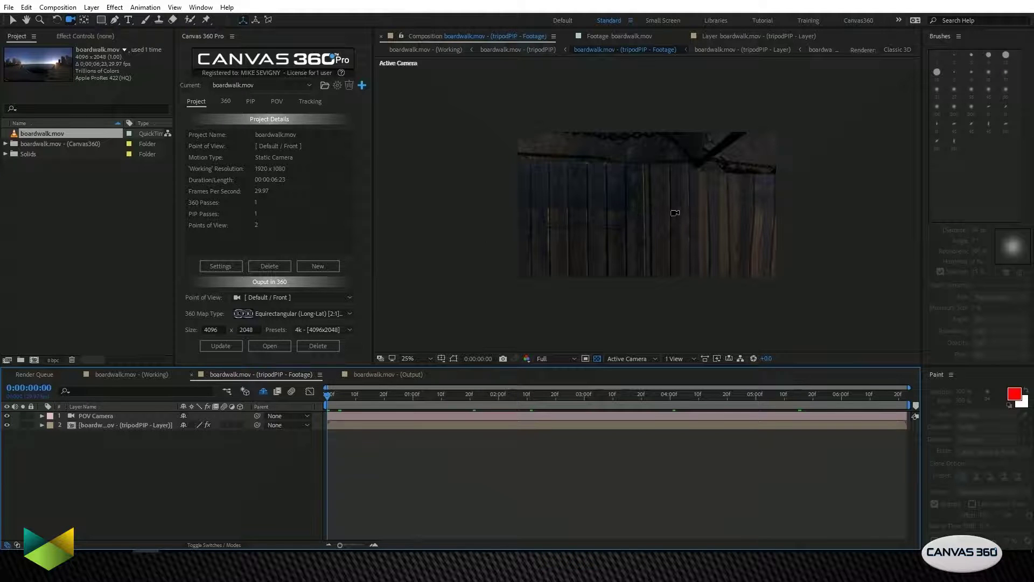
In the Working comp, orbit down to the boardwalk planks, zoom to 200%, and stop the preview
{"action": "left_click", "coordinate": [143, 374]}
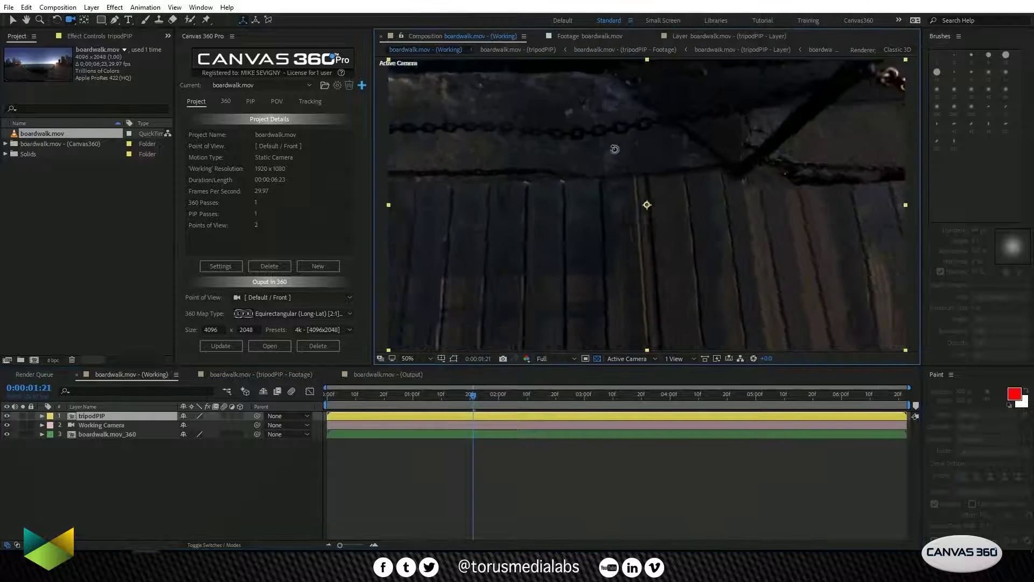
{"action": "left_click_drag", "start_coordinate": [615, 149], "coordinate": [571, 256]}
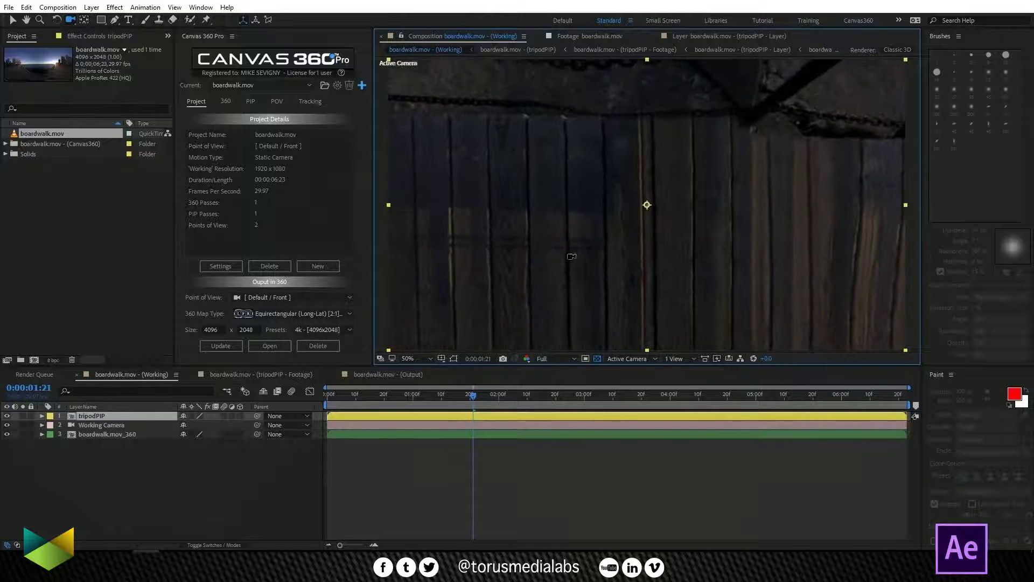
{"action": "scroll", "coordinate": [580, 226], "scroll_direction": "up", "scroll_amount": 4}
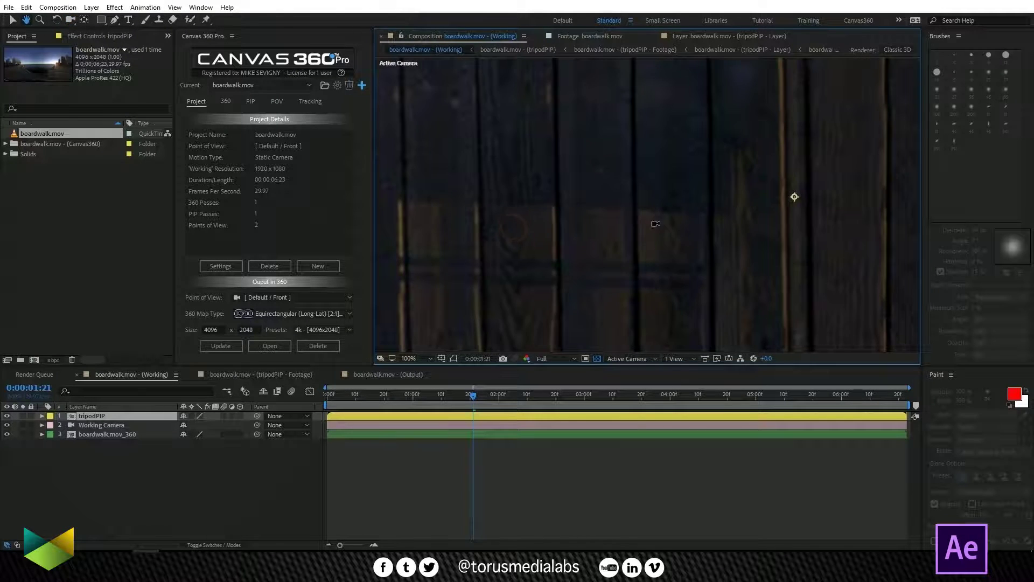
{"action": "left_click", "coordinate": [537, 448]}
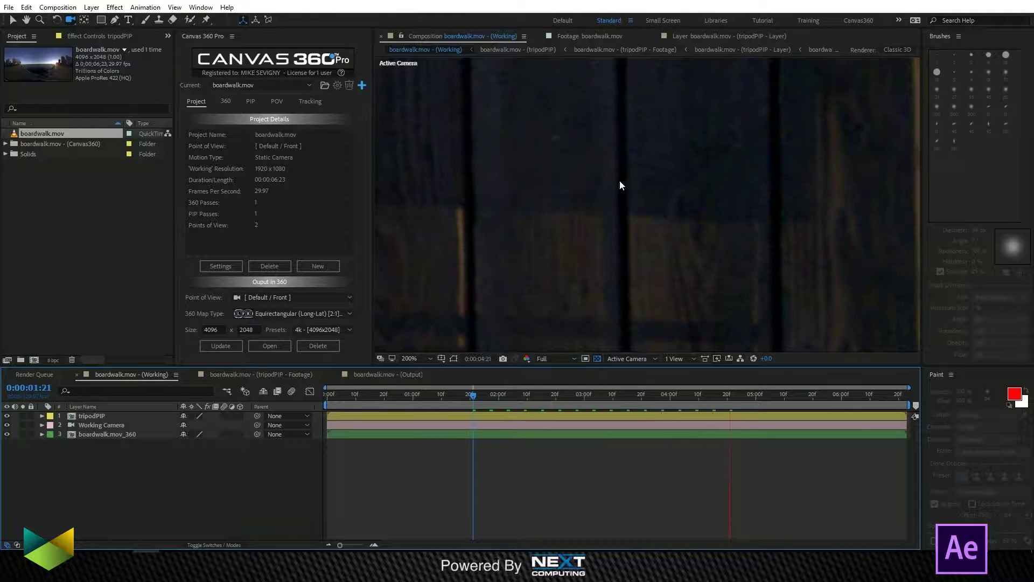
{"action": "key", "text": "space"}
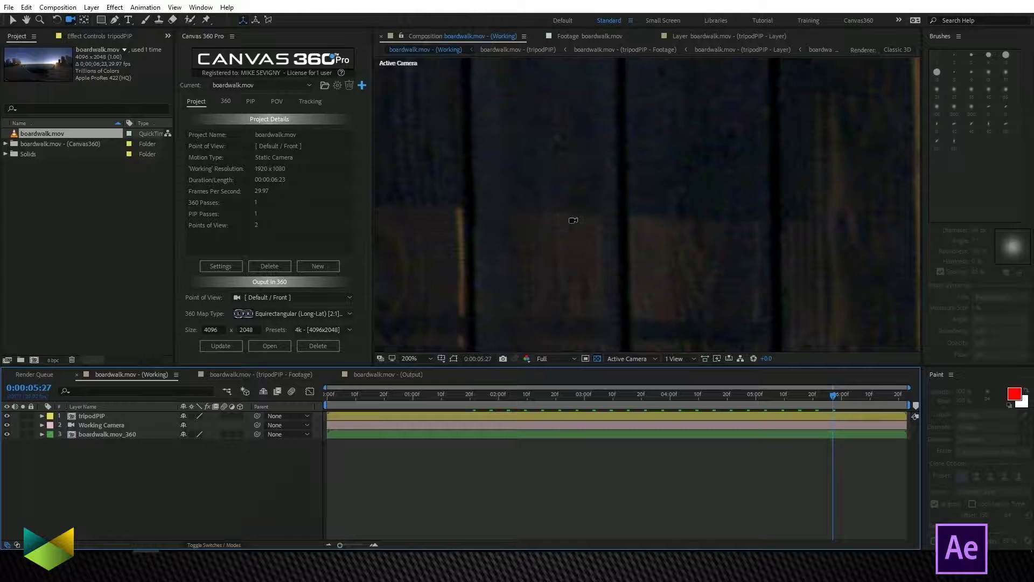
Replay the planks preview and zoom the view out to 50%
{"action": "key", "text": "space"}
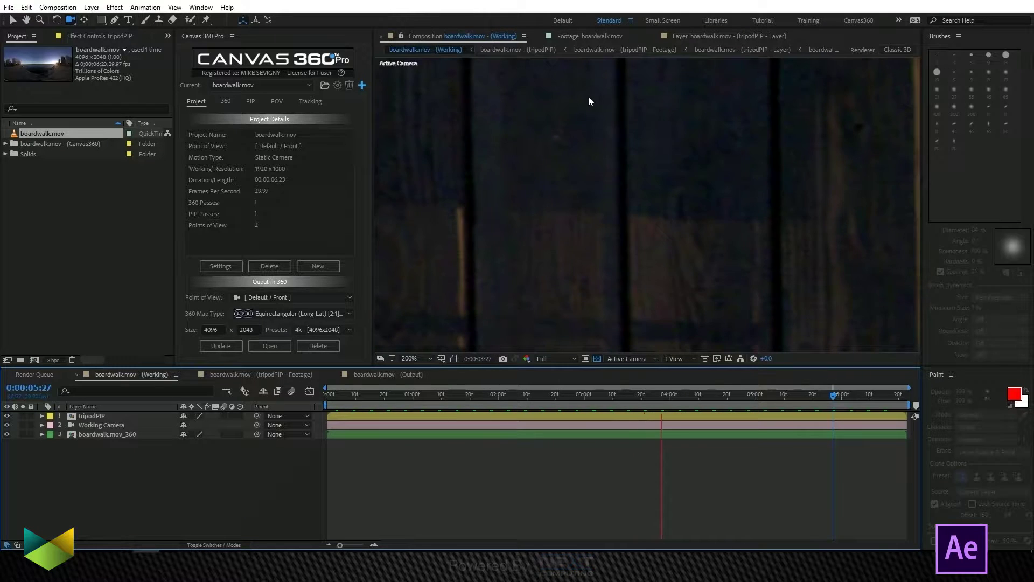
{"action": "scroll", "coordinate": [598, 204], "scroll_direction": "down", "scroll_amount": 3}
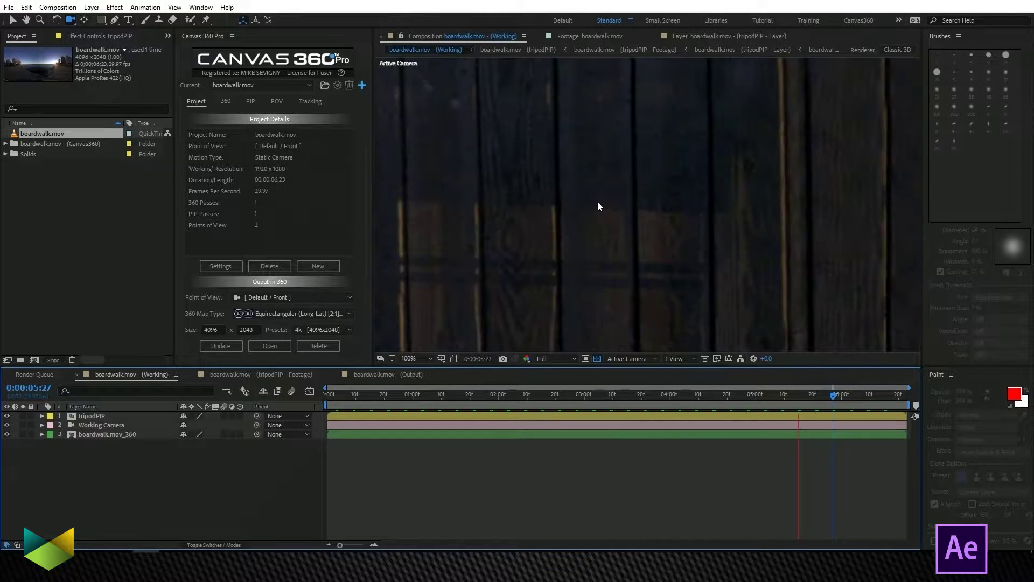